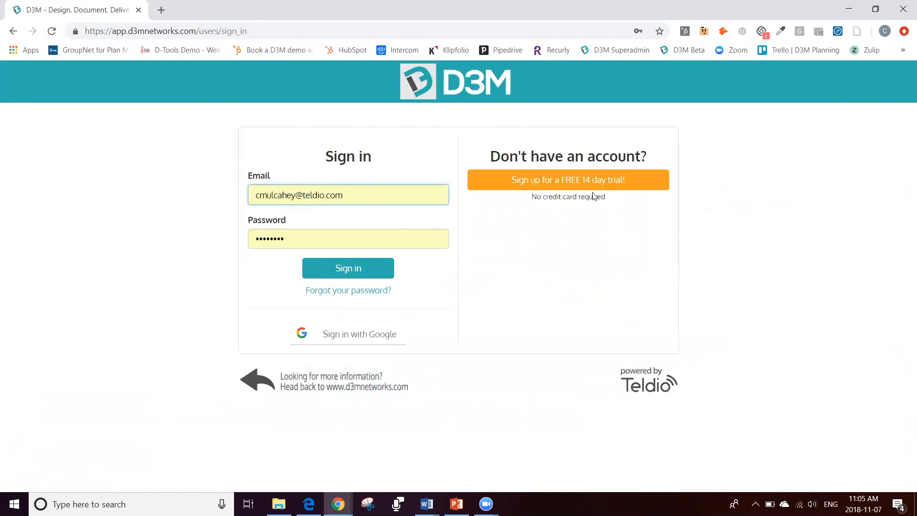
# Step: Sign in to the D3M account with the saved e-mail and password
pyautogui.click(370, 198)
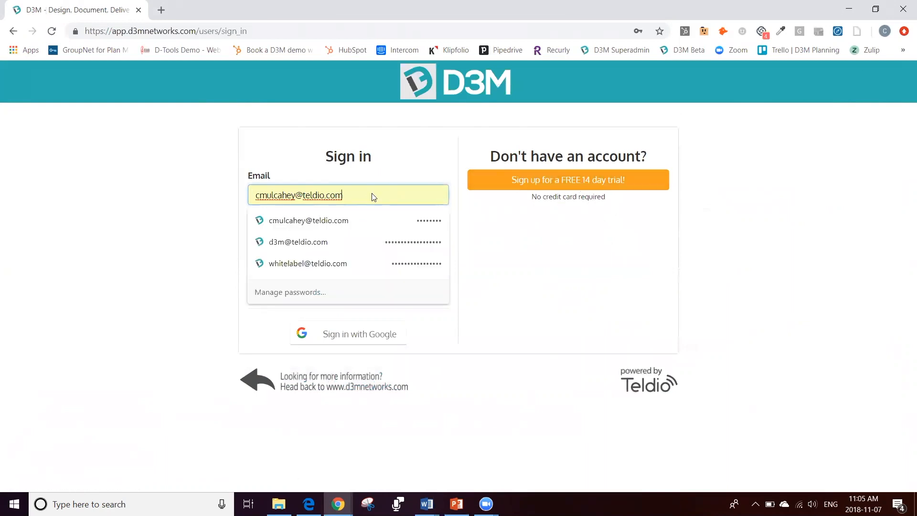
pyautogui.click(217, 182)
pyautogui.click(356, 268)
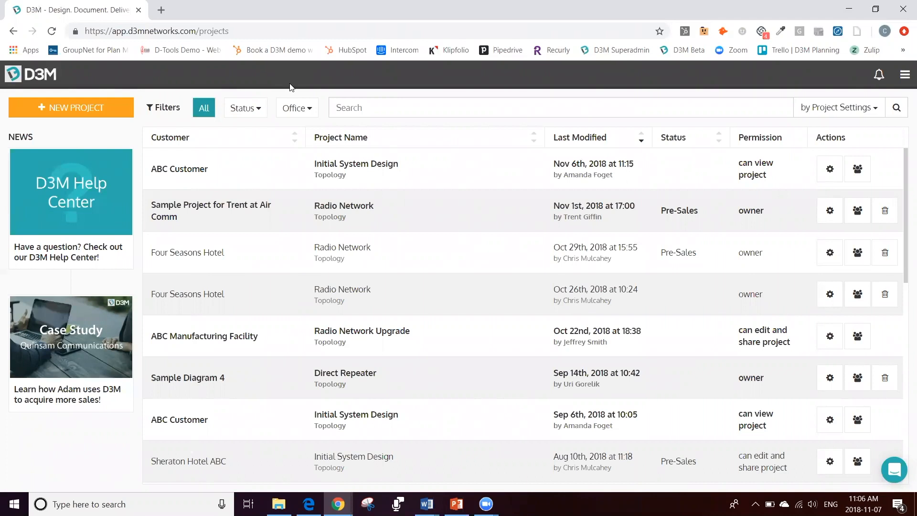
# Step: Start a new project for the customer Four Seasons Hotel and name it Radio Network
pyautogui.click(86, 108)
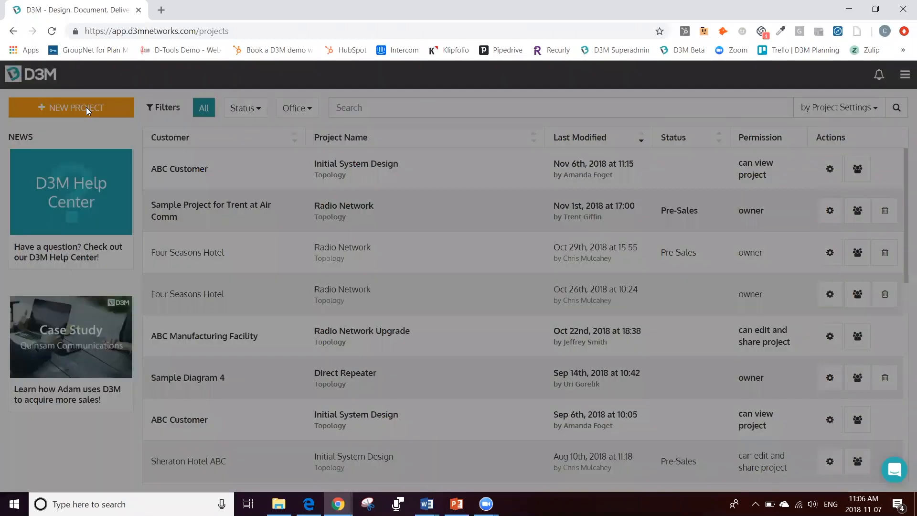
pyautogui.click(414, 136)
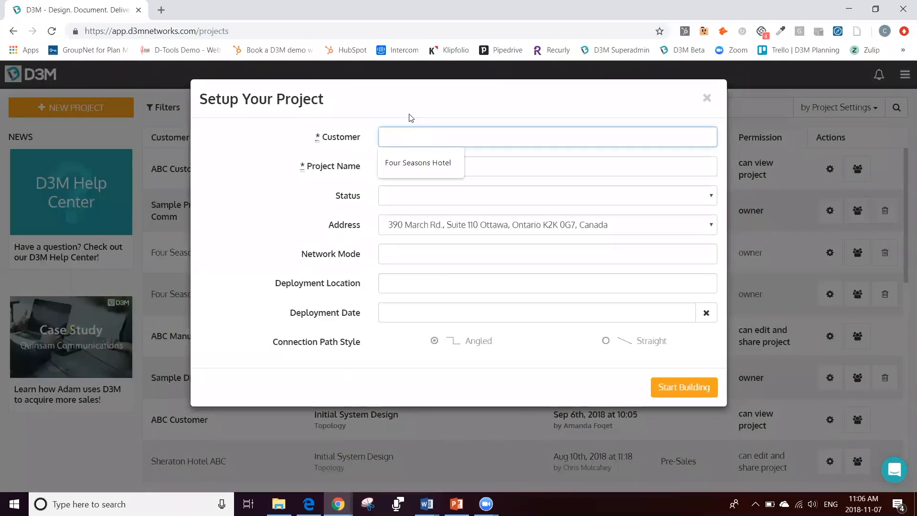
pyautogui.press('Down')
pyautogui.press('Return')
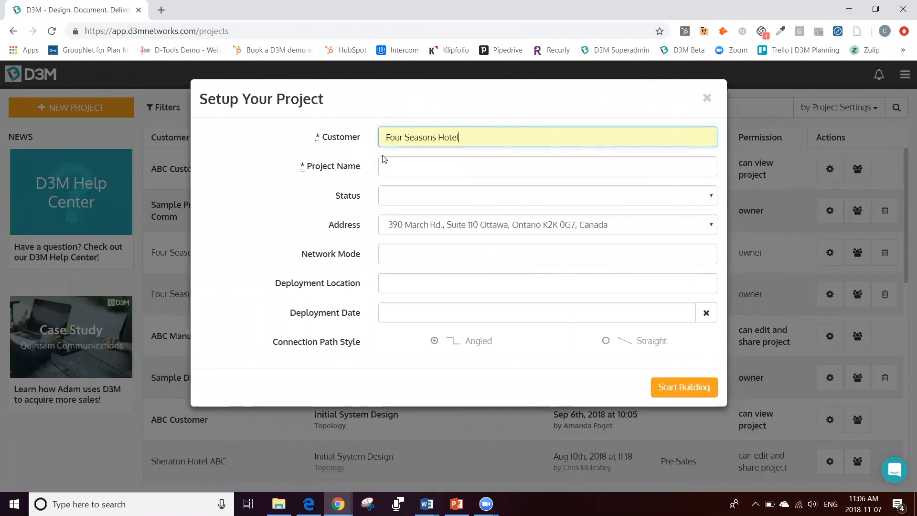
pyautogui.click(399, 170)
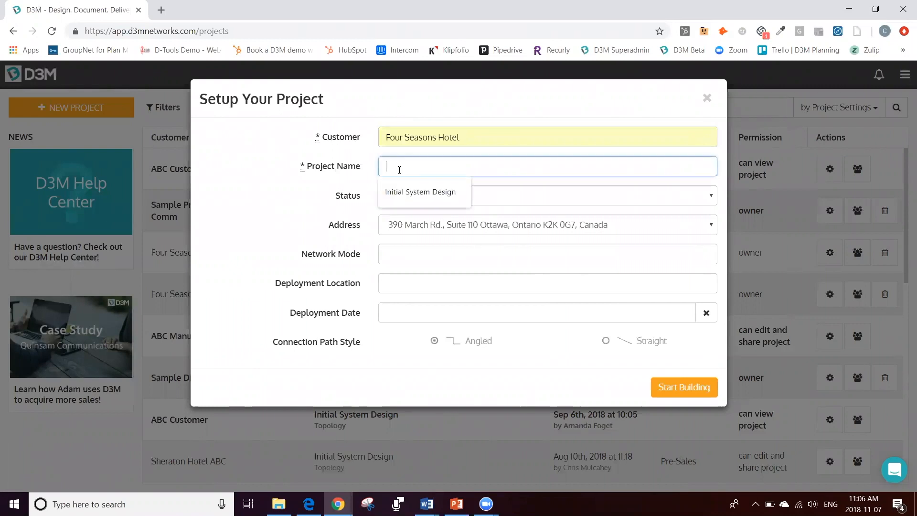
pyautogui.write('Radio')
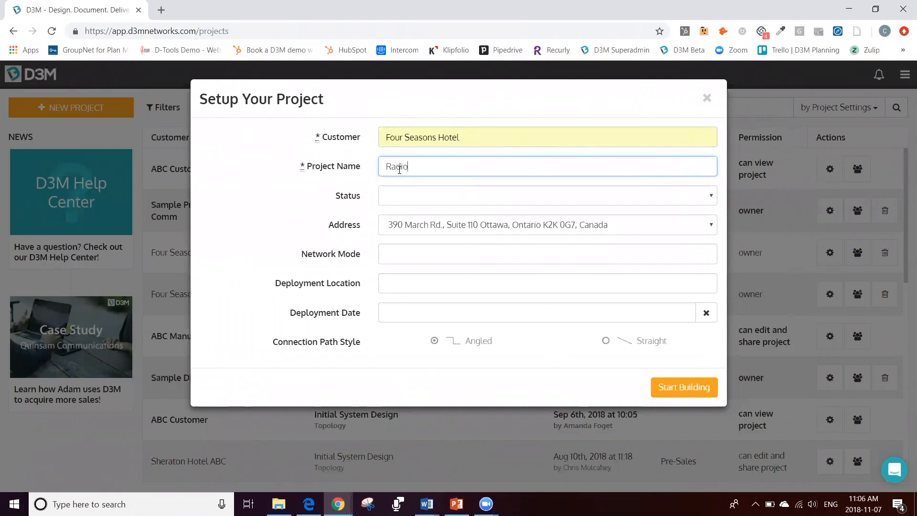
pyautogui.write(' Network')
pyautogui.click(427, 118)
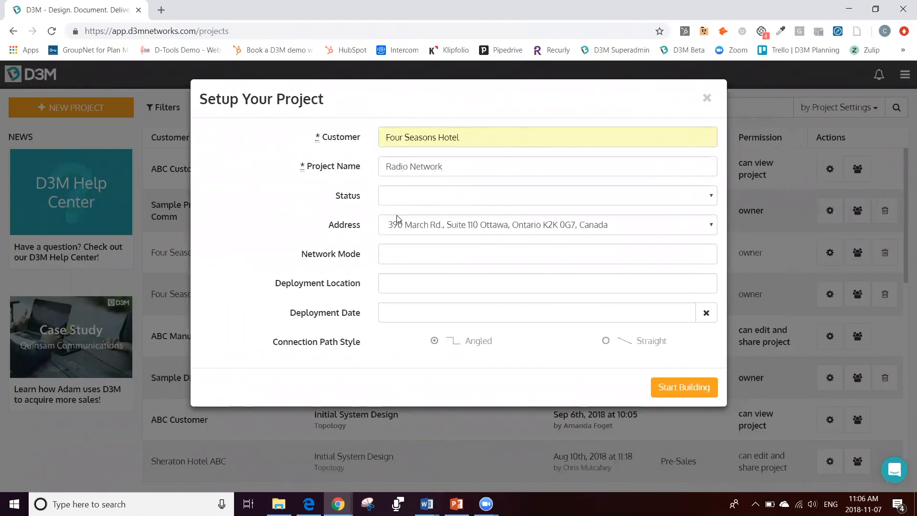
# Step: Set the project status to Pre-Sales and the network mode to IP Site Connect
pyautogui.click(401, 195)
pyautogui.click(419, 221)
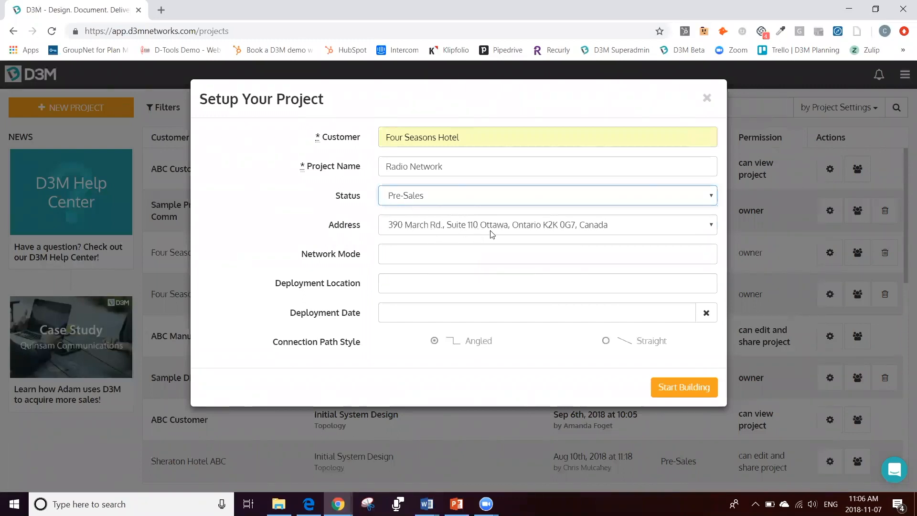
pyautogui.click(467, 253)
pyautogui.click(425, 275)
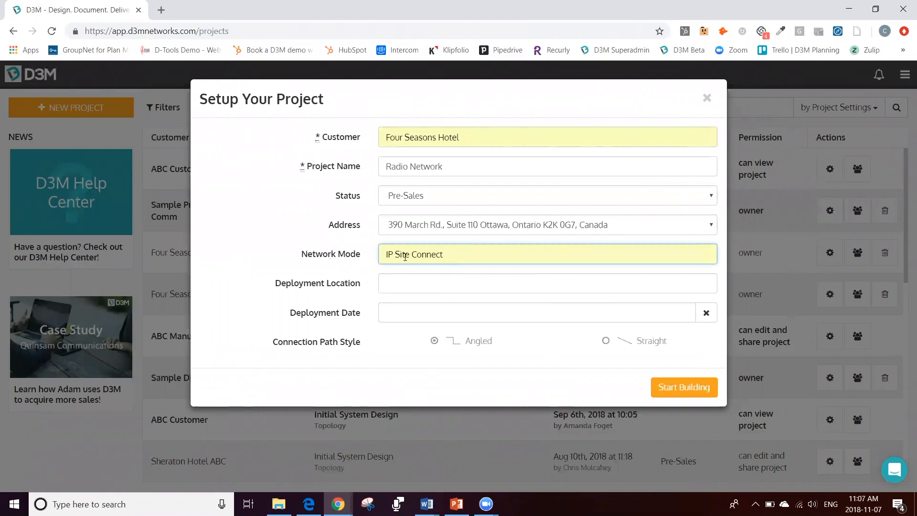
pyautogui.click(320, 244)
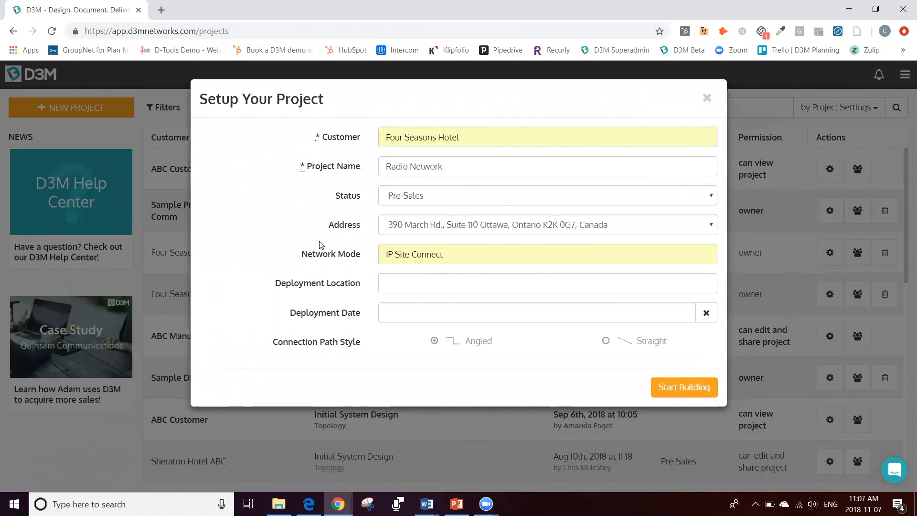
# Step: Set the deployment location to Vancouver and the deployment date to 2018-12-31, and create the project
pyautogui.click(414, 286)
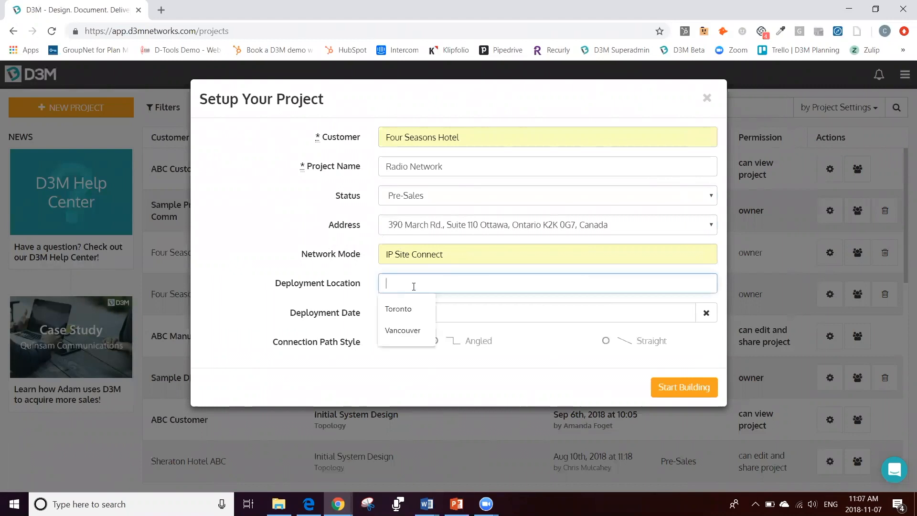
pyautogui.click(403, 330)
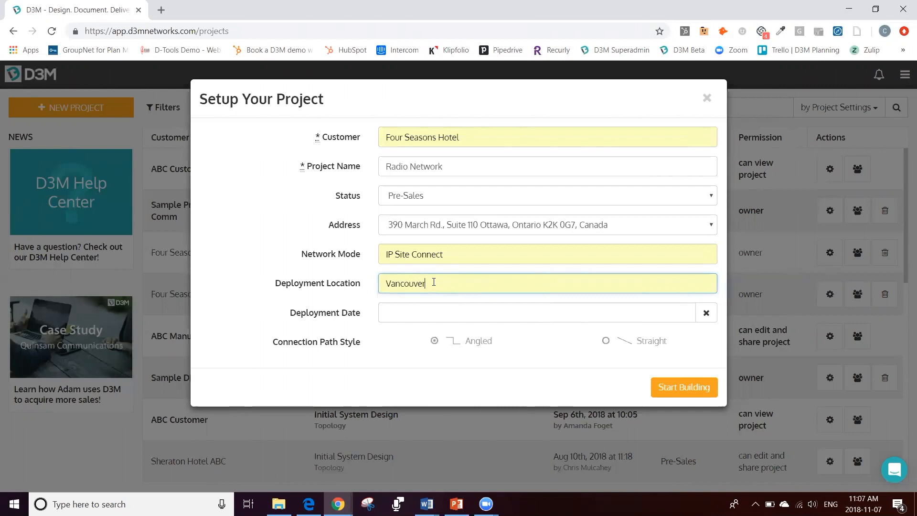
pyautogui.click(428, 312)
pyautogui.click(524, 166)
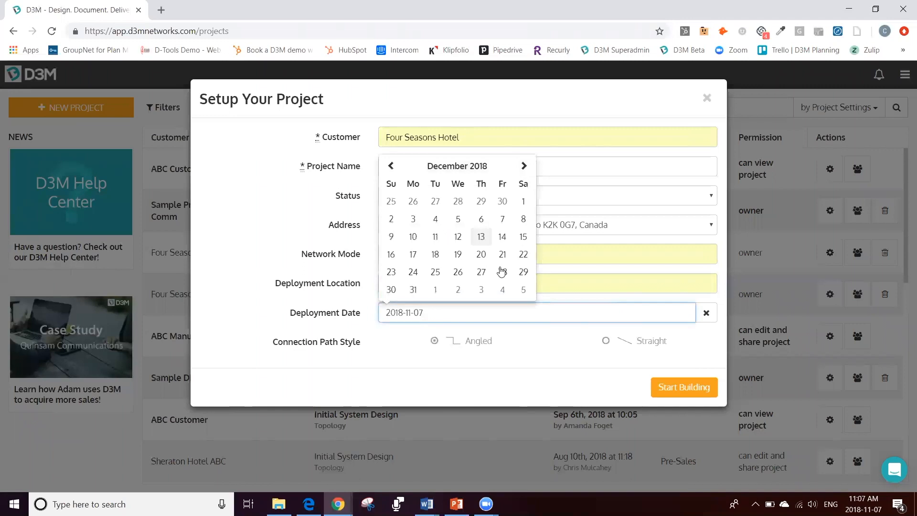
pyautogui.click(413, 290)
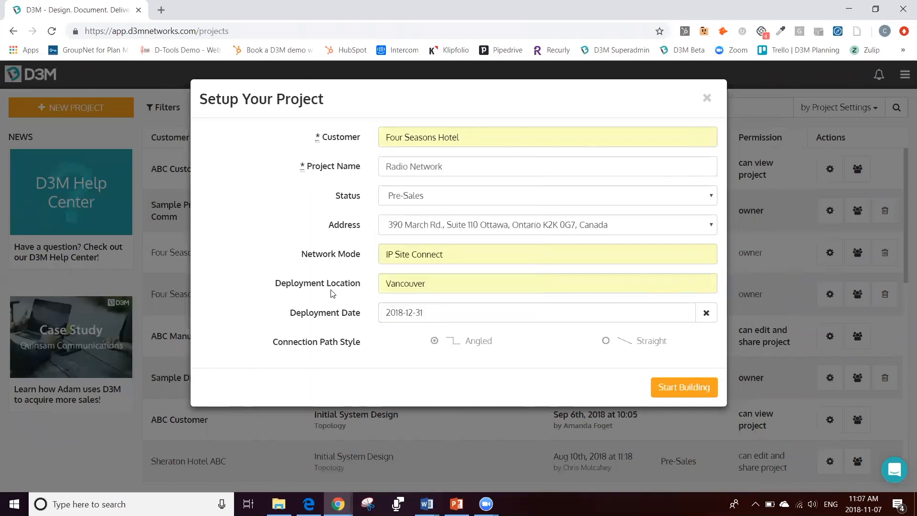
pyautogui.click(688, 386)
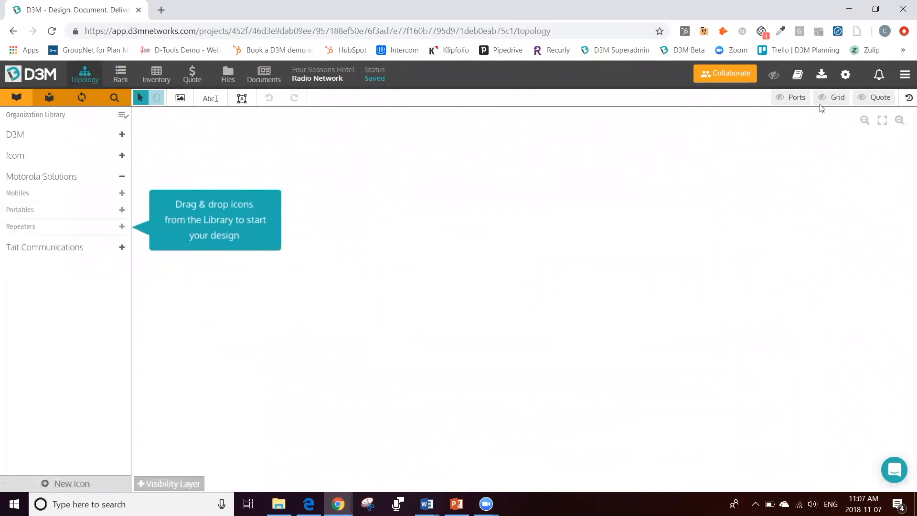
# Step: Review the new project's settings and close them without making changes
pyautogui.click(845, 76)
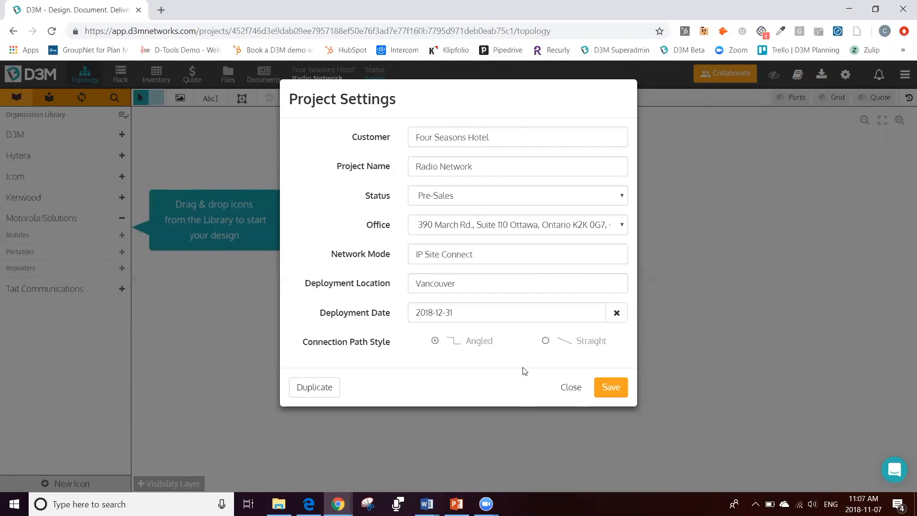
pyautogui.click(572, 388)
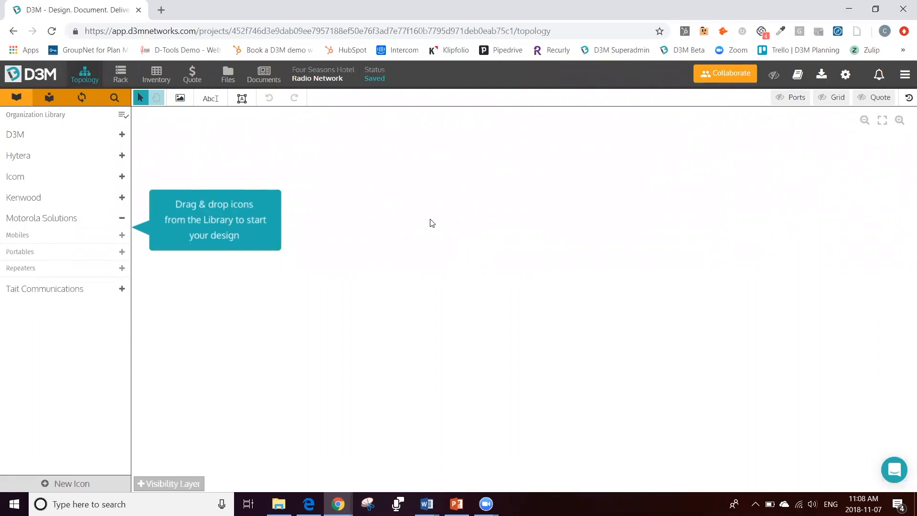
# Step: Place two SLR 5700 repeaters from the personal icon library on the topology canvas, one below the other
pyautogui.click(48, 98)
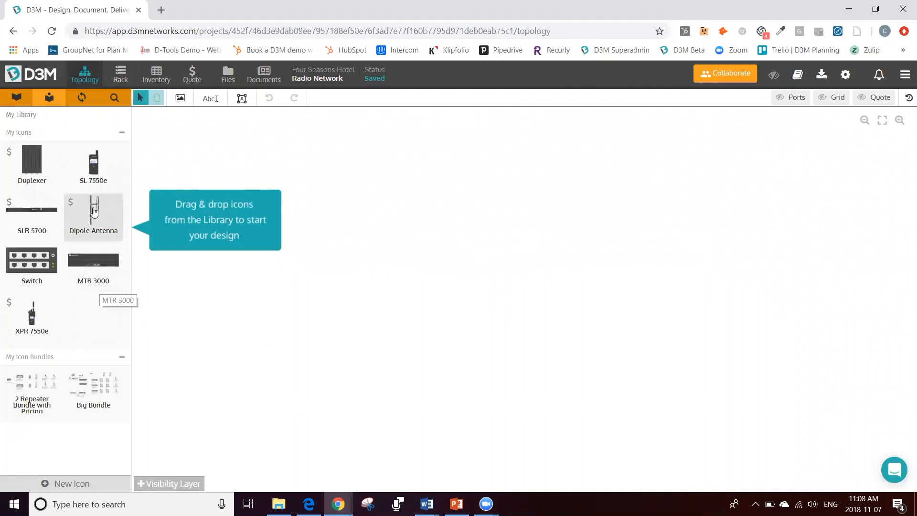
pyautogui.click(38, 217)
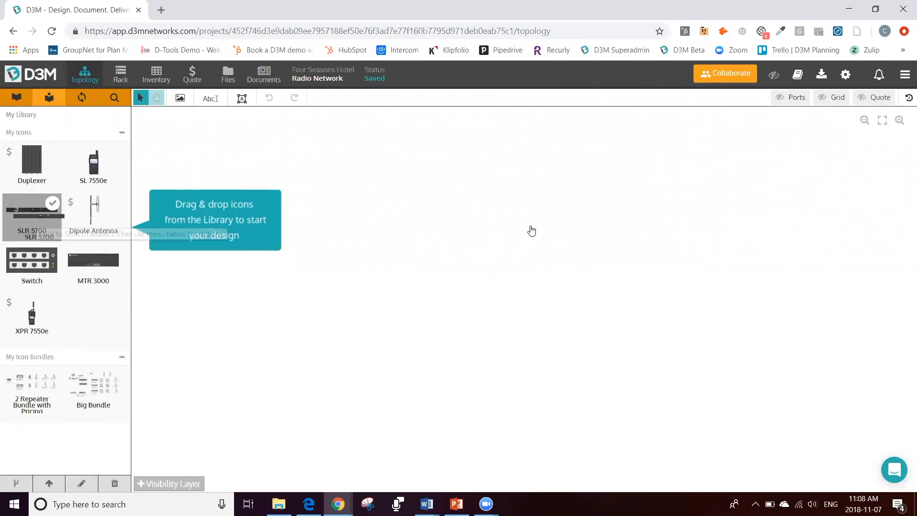
pyautogui.moveTo(532, 231); pyautogui.dragTo(529, 230)
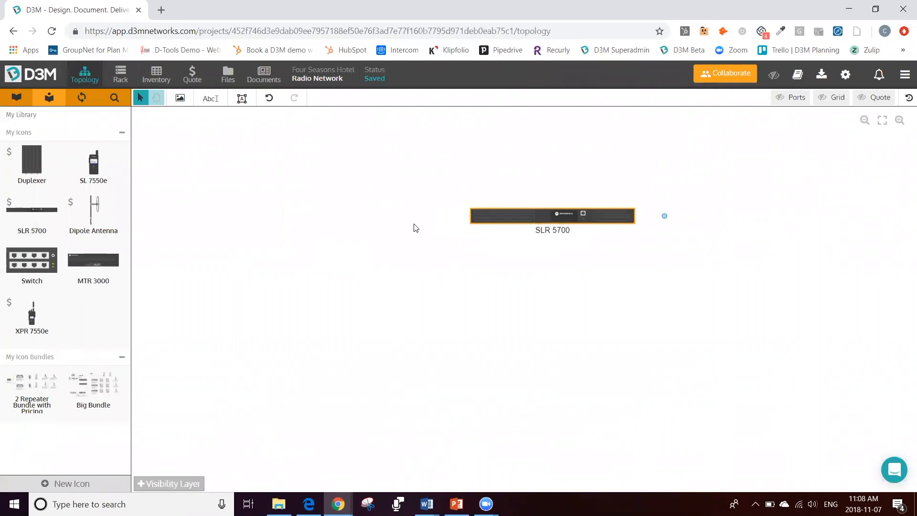
pyautogui.click(30, 217)
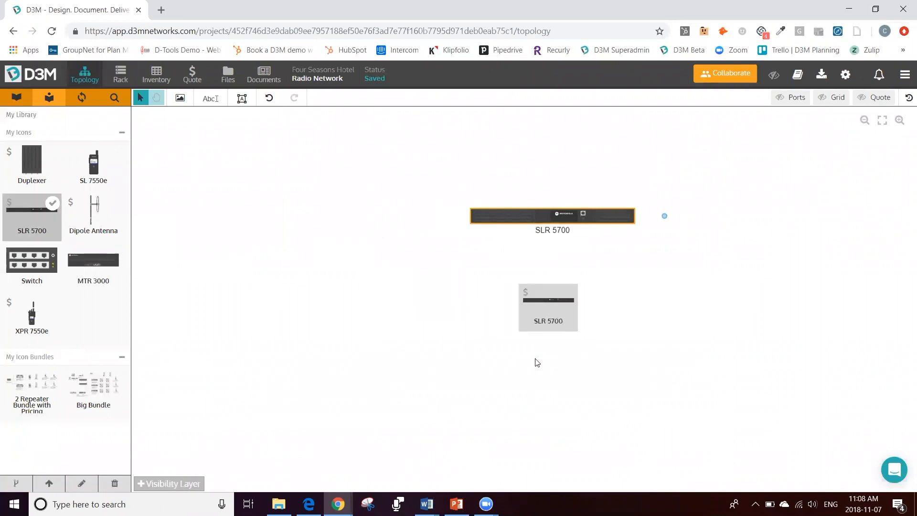
pyautogui.click(516, 295)
pyautogui.moveTo(518, 294); pyautogui.dragTo(558, 294)
pyautogui.click(344, 227)
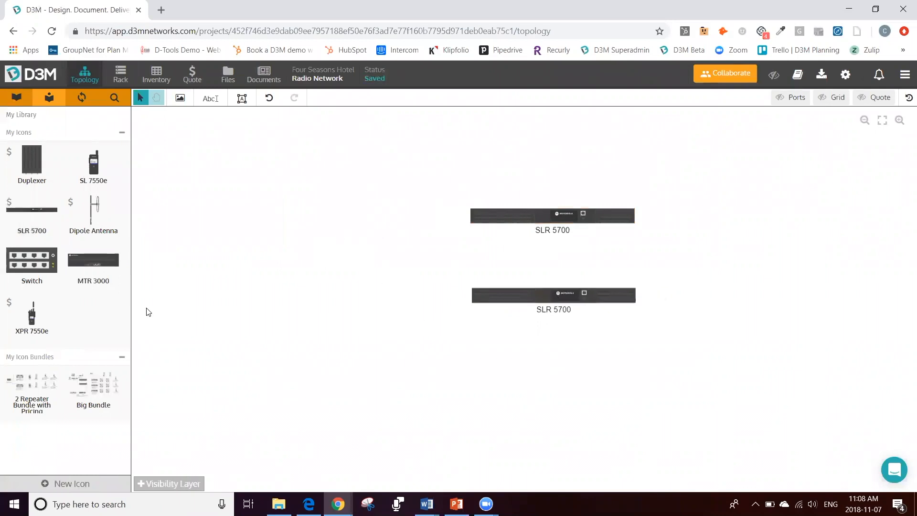
# Step: Add an XPR 7550e portable radio from the personal library to the left of the upper SLR 5700 repeater
pyautogui.click(31, 313)
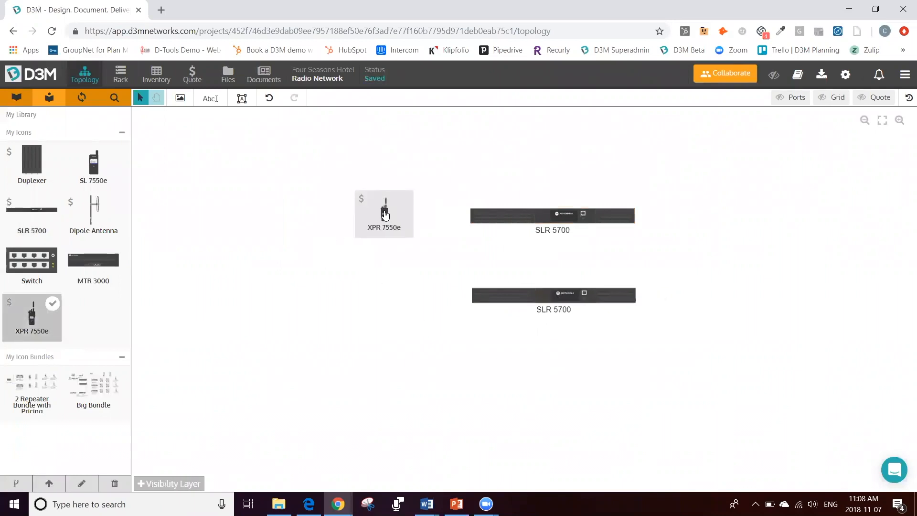
pyautogui.click(330, 200)
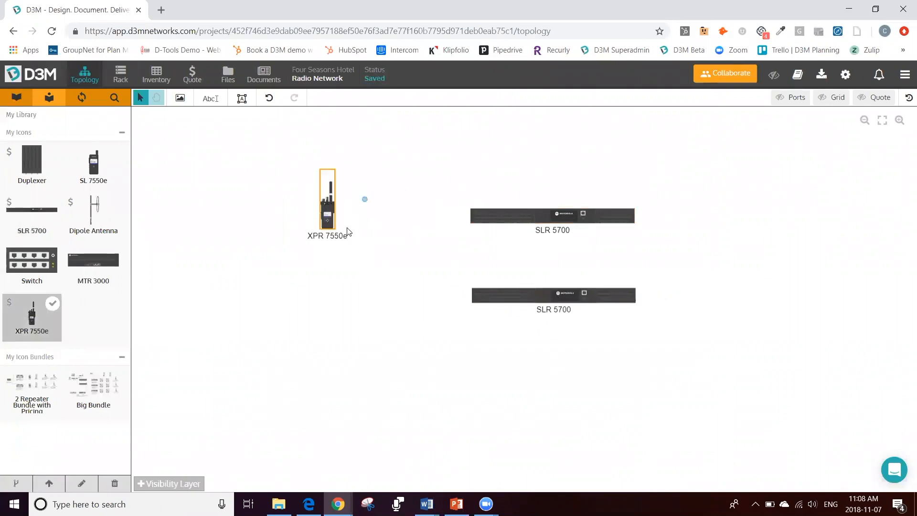
pyautogui.moveTo(348, 232); pyautogui.dragTo(372, 243)
pyautogui.click(264, 297)
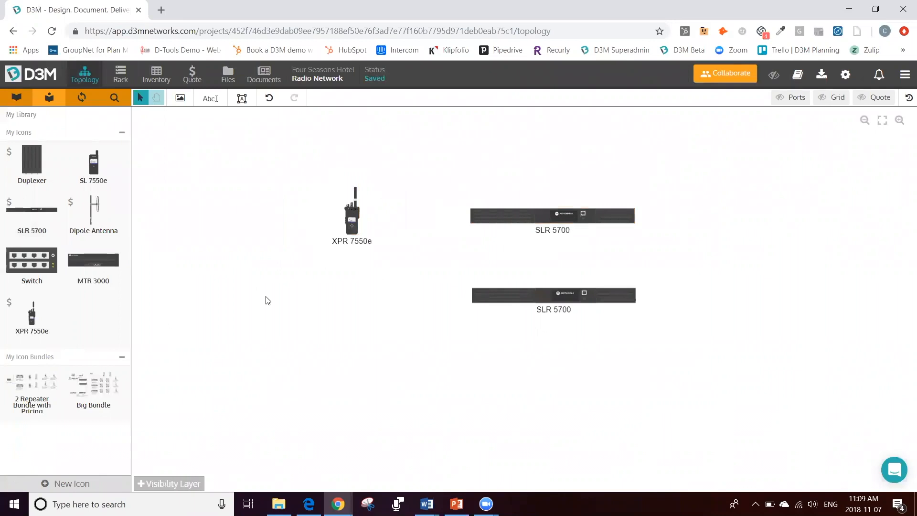
# Step: Inspect the upper SLR 5700's properties and set the XPR 7550e portable radio's quantity to 100
pyautogui.click(544, 215)
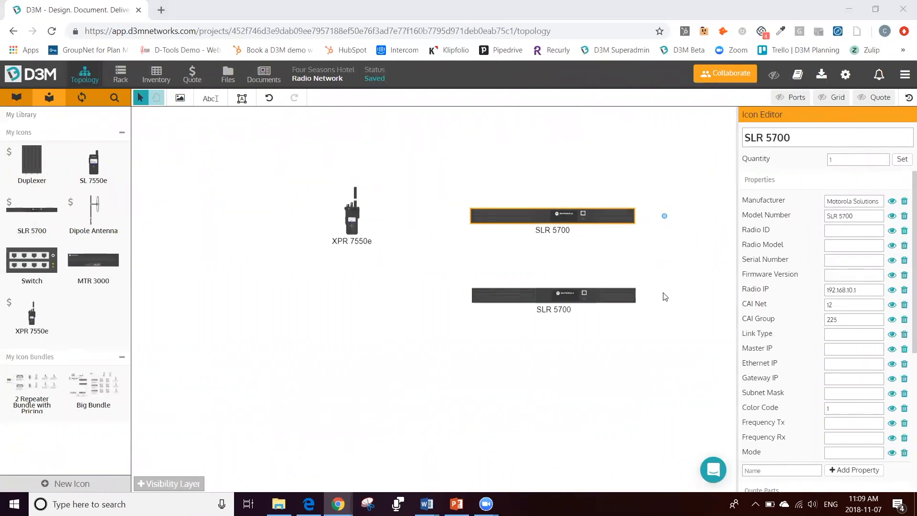
pyautogui.click(353, 213)
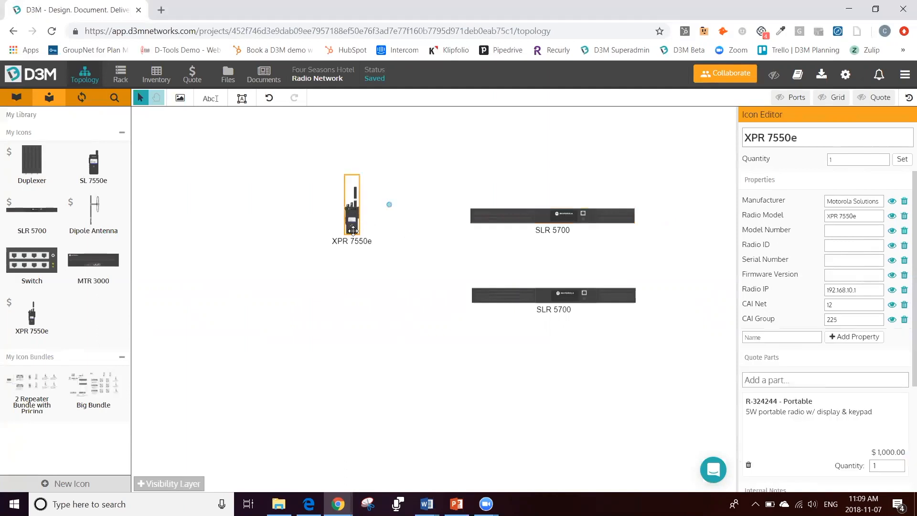
pyautogui.moveTo(859, 160); pyautogui.dragTo(811, 159)
pyautogui.write('5')
pyautogui.press('BackSpace')
pyautogui.press('BackSpace')
pyautogui.write('100')
pyautogui.click(902, 160)
pyautogui.click(532, 179)
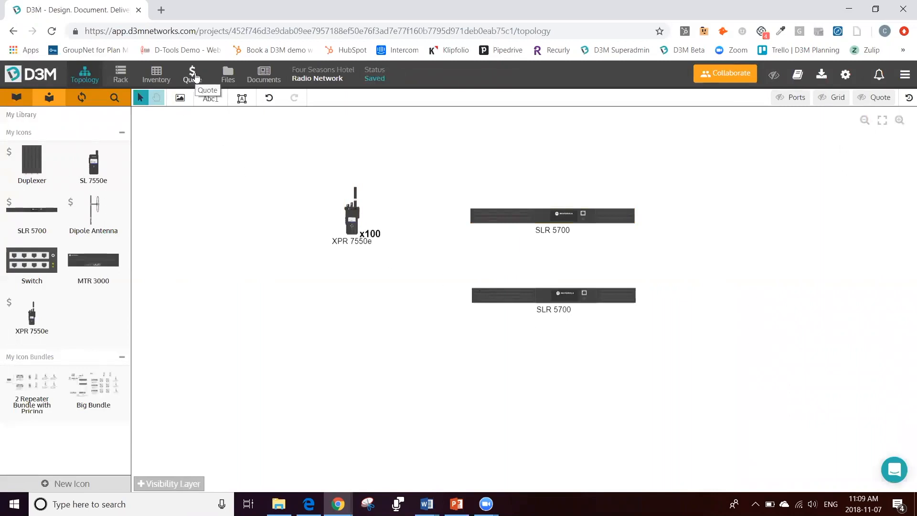
# Step: Check the project quote, return to the topology and highlight the devices that have quote parts
pyautogui.click(193, 75)
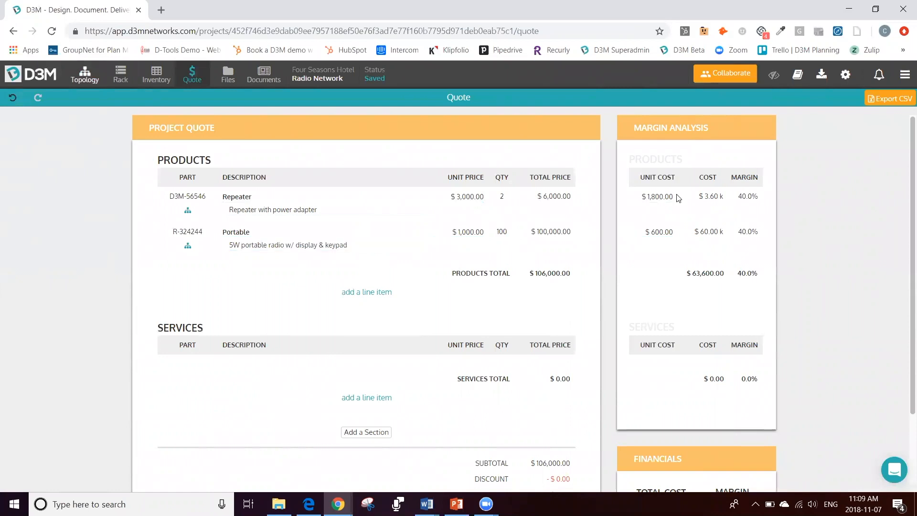
pyautogui.hotkey('alt', 'Left')
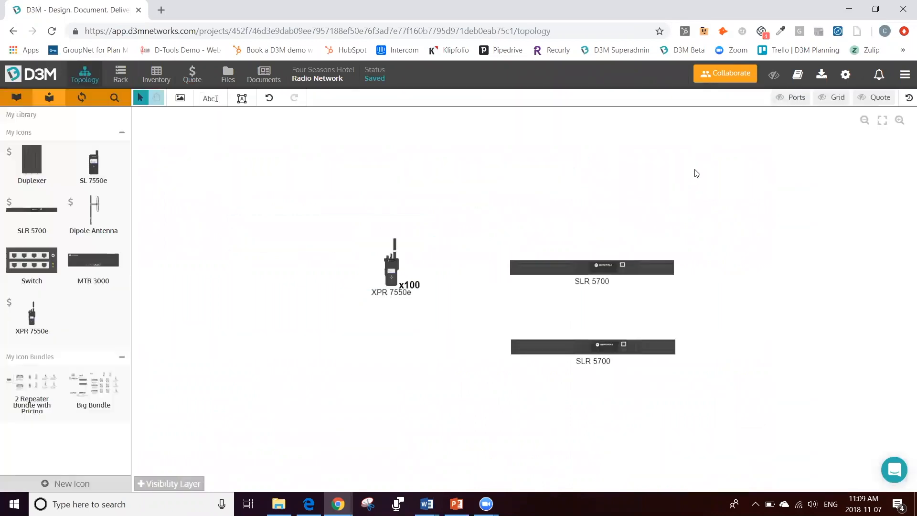
pyautogui.click(883, 103)
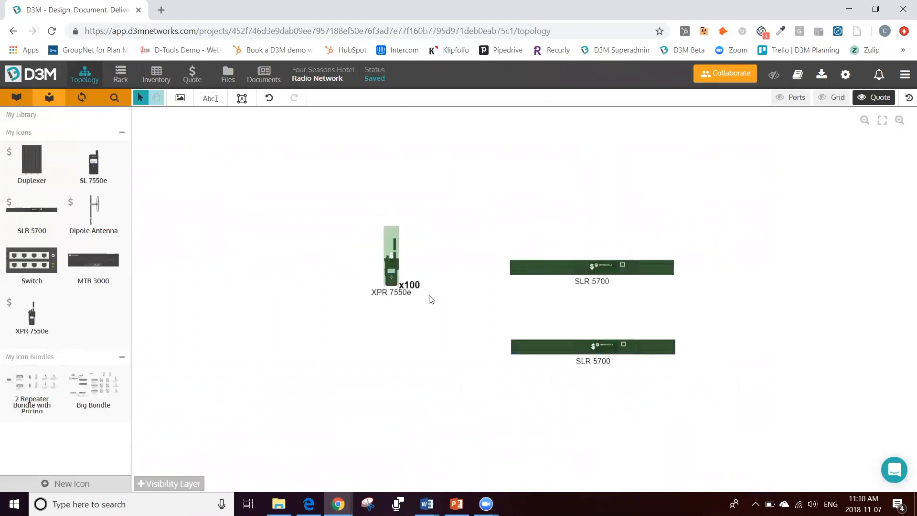
pyautogui.scroll(1, 596, 315)
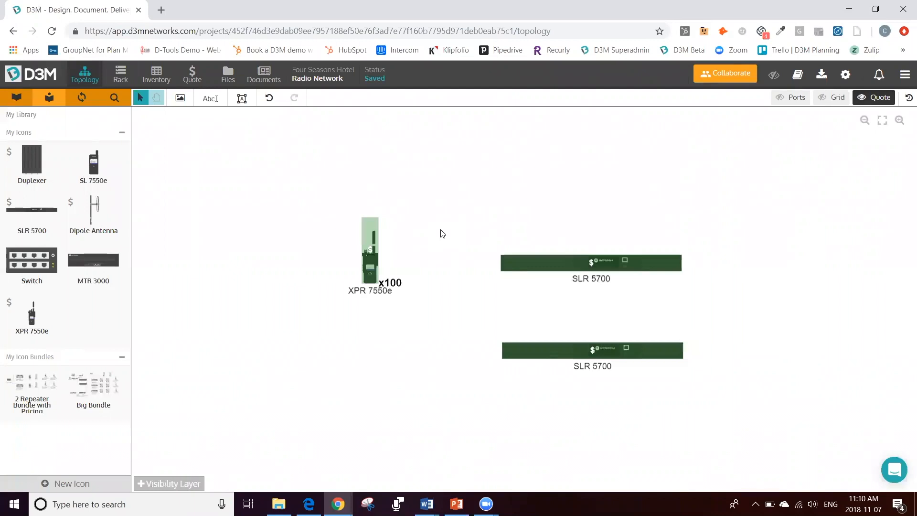
# Step: Open the help messenger and search its answers for "motorola"
pyautogui.click(899, 471)
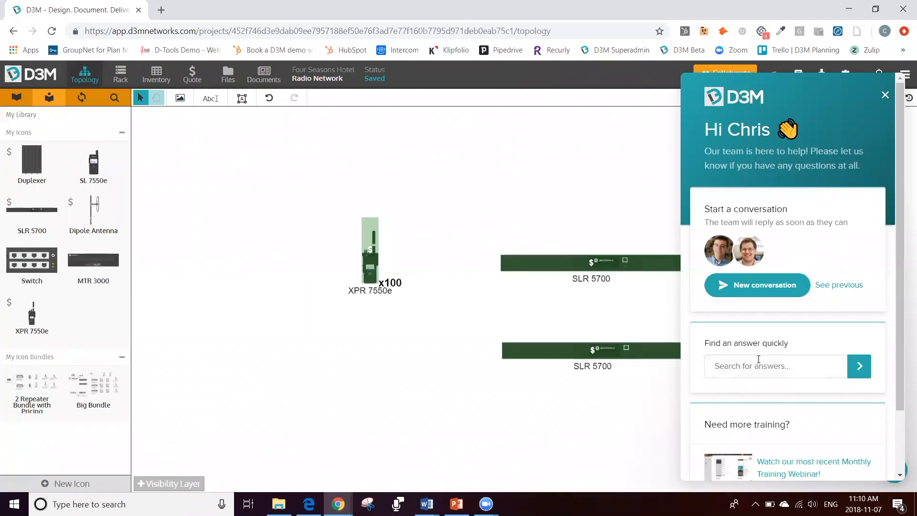
pyautogui.write('motorola')
pyautogui.press('Return')
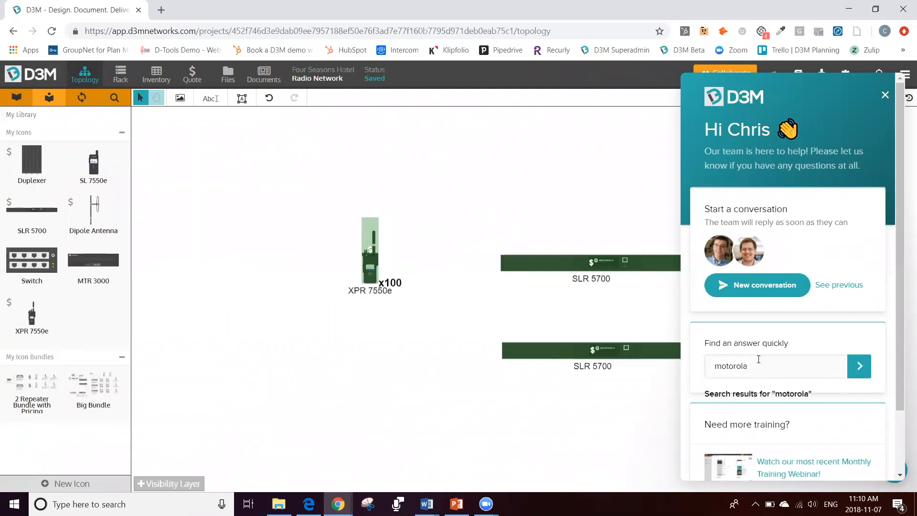
# Step: Look through the help articles found for "motorola" and close the help messenger
pyautogui.scroll(-5, 798, 342)
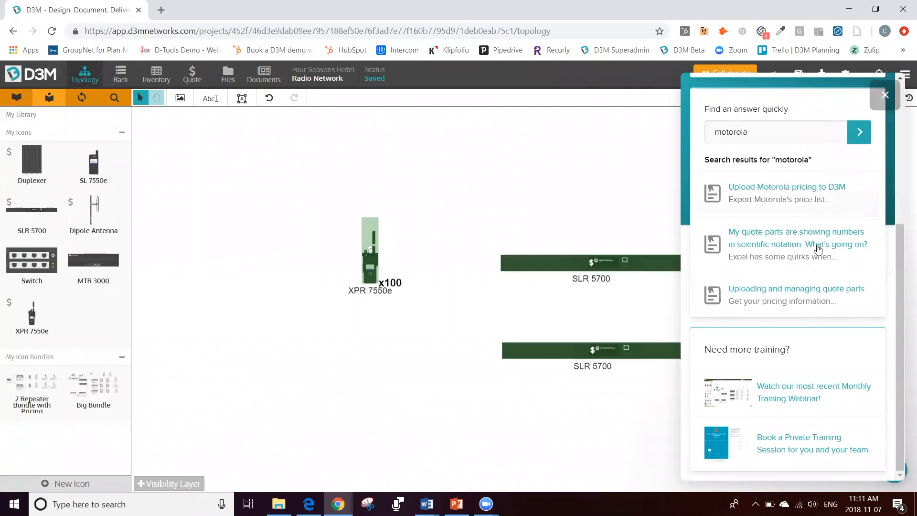
pyautogui.scroll(5, 801, 285)
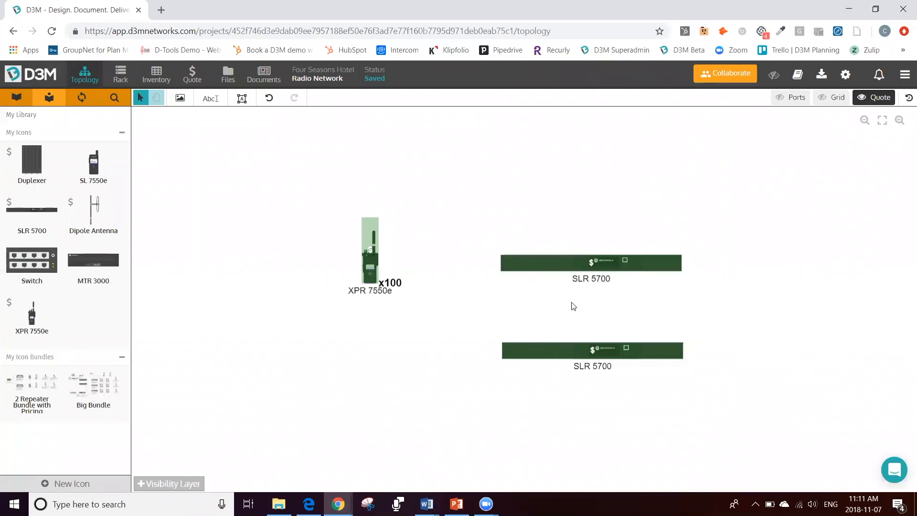
# Step: Replace the upper SLR 5700's quote part with the 40W Repeater, part R-234242
pyautogui.click(561, 269)
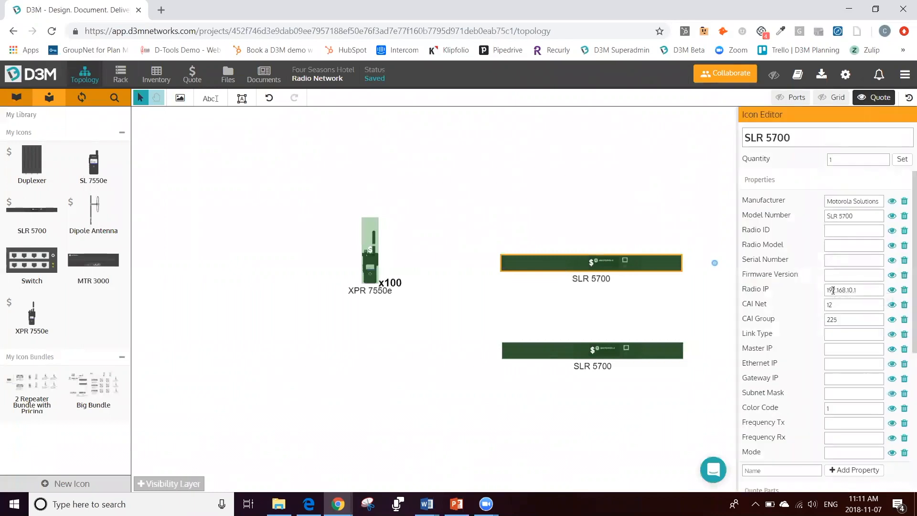
pyautogui.scroll(-4, 843, 242)
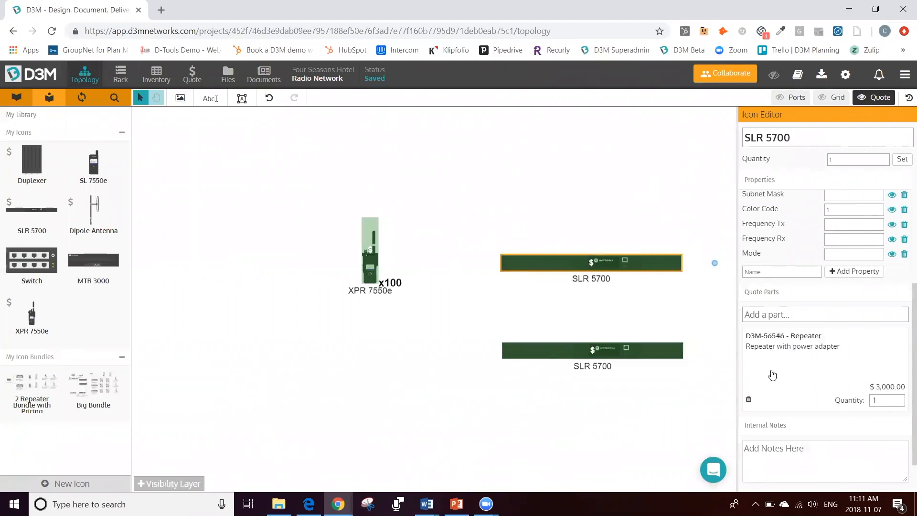
pyautogui.click(748, 401)
pyautogui.write('repeater')
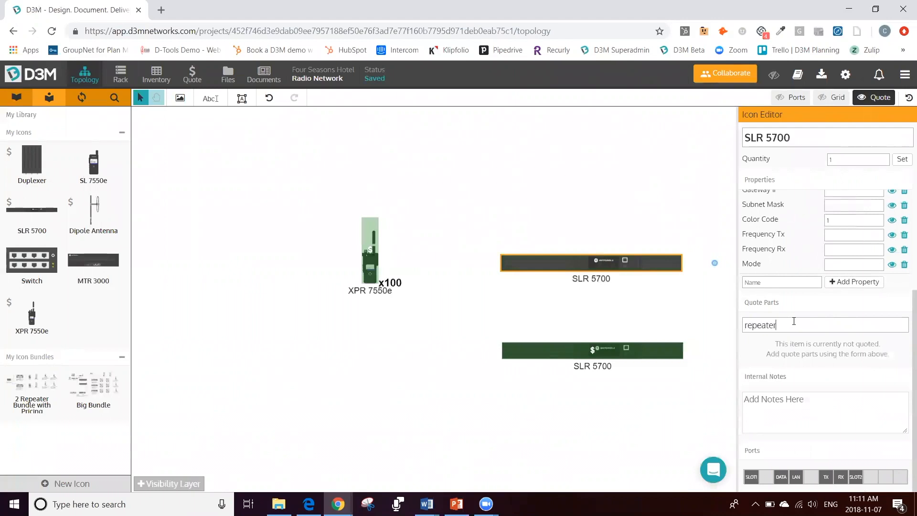
pyautogui.press('Return')
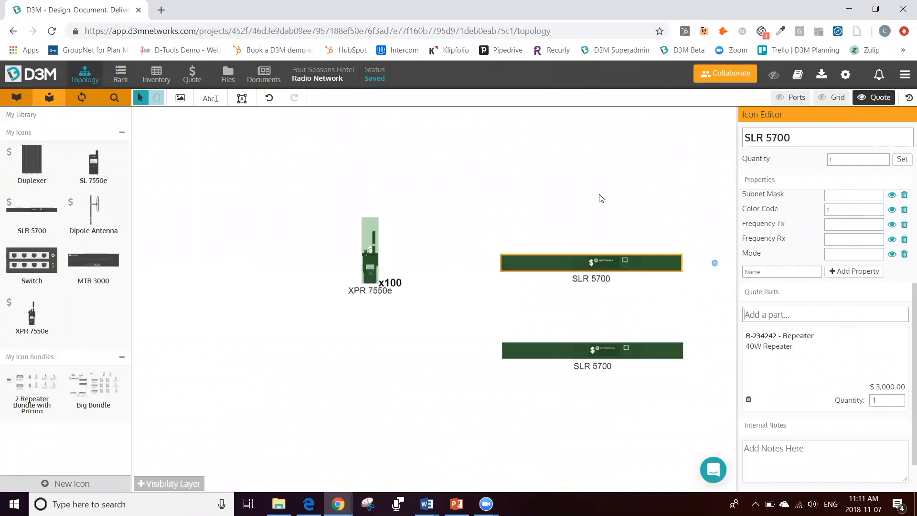
pyautogui.click(570, 188)
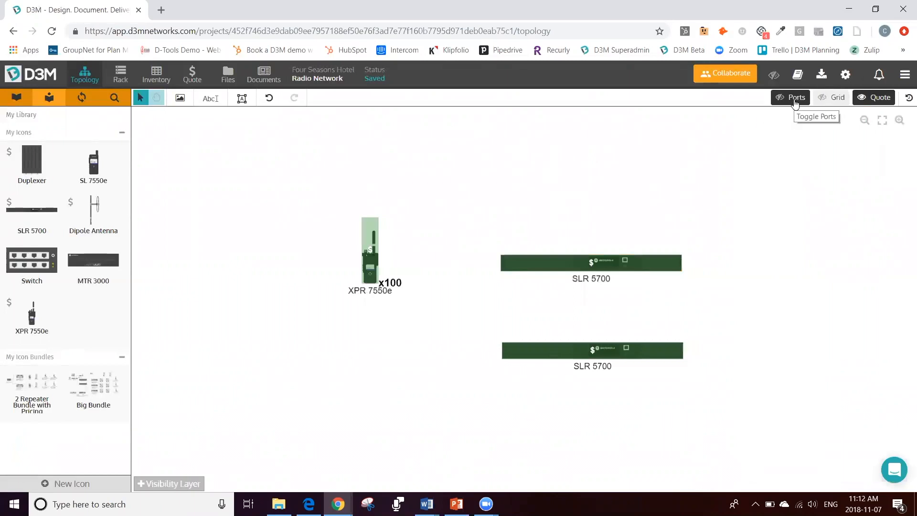
# Step: Show the device ports without quote highlighting and link the XPR 7550e's RADIO port to the upper SLR 5700's SLOT1
pyautogui.click(796, 100)
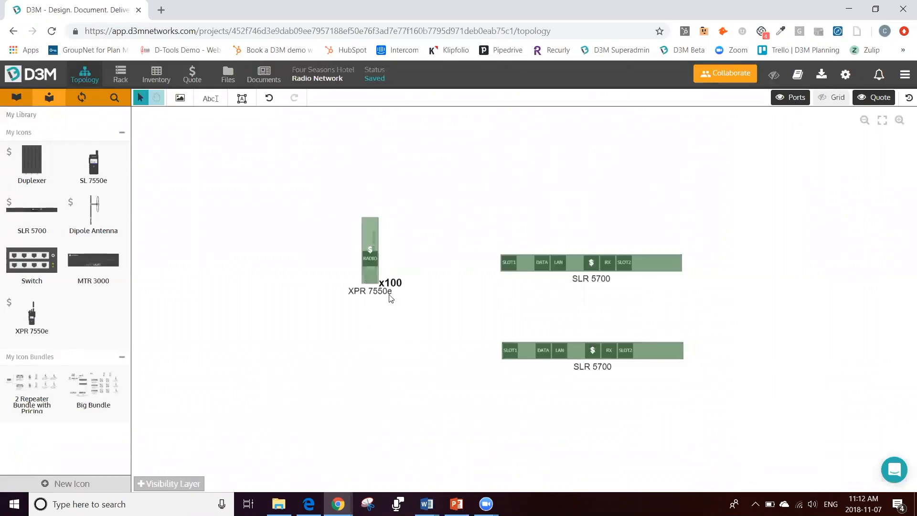
pyautogui.click(876, 97)
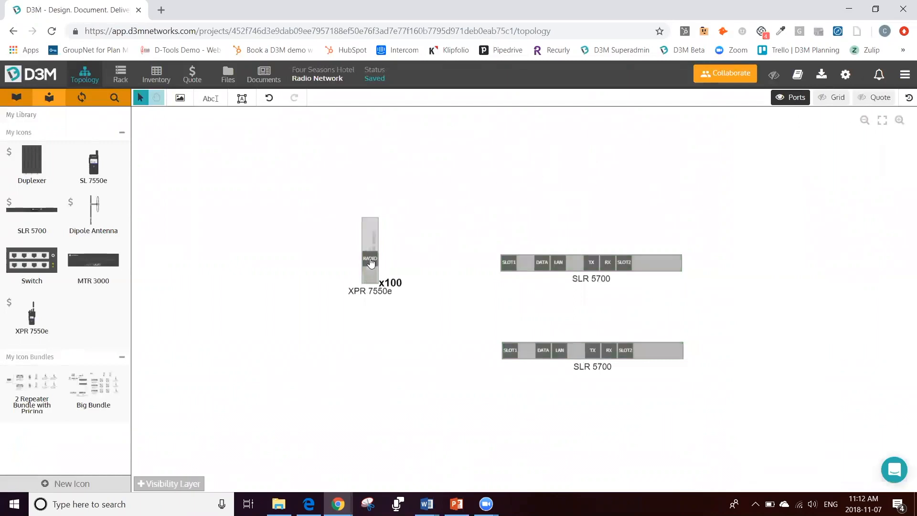
pyautogui.moveTo(370, 258); pyautogui.dragTo(509, 262)
# Step: Add the D3M-45354 COAX Cable quote part to the radio-to-repeater link with a quantity of 100
pyautogui.click(458, 264)
pyautogui.doubleClick(448, 262)
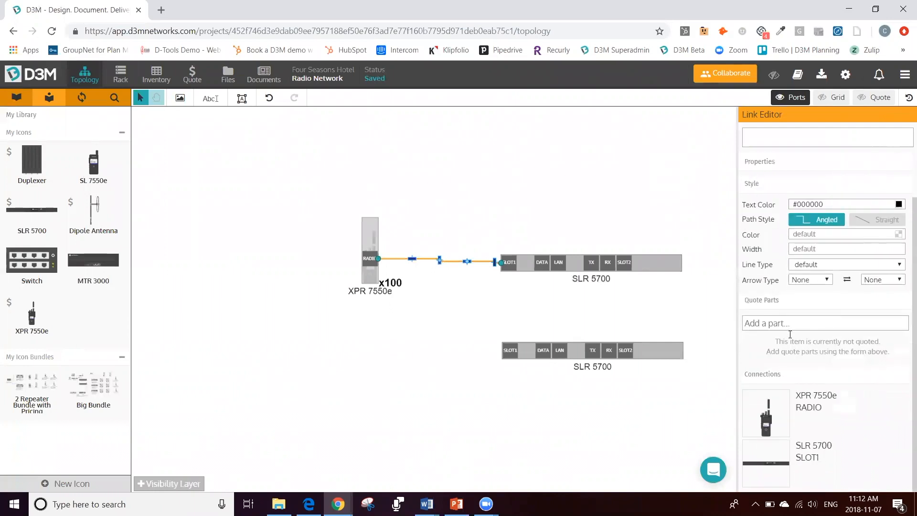
pyautogui.click(788, 324)
pyautogui.write('cable')
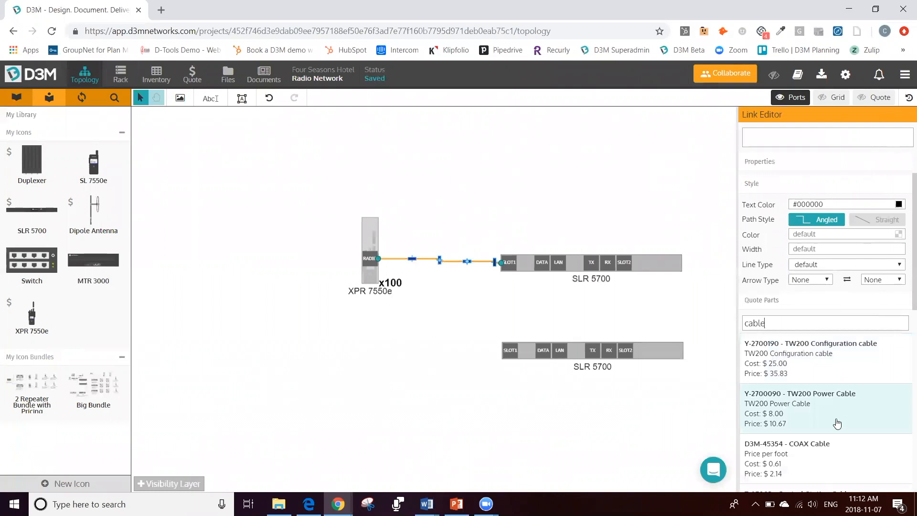
pyautogui.click(850, 449)
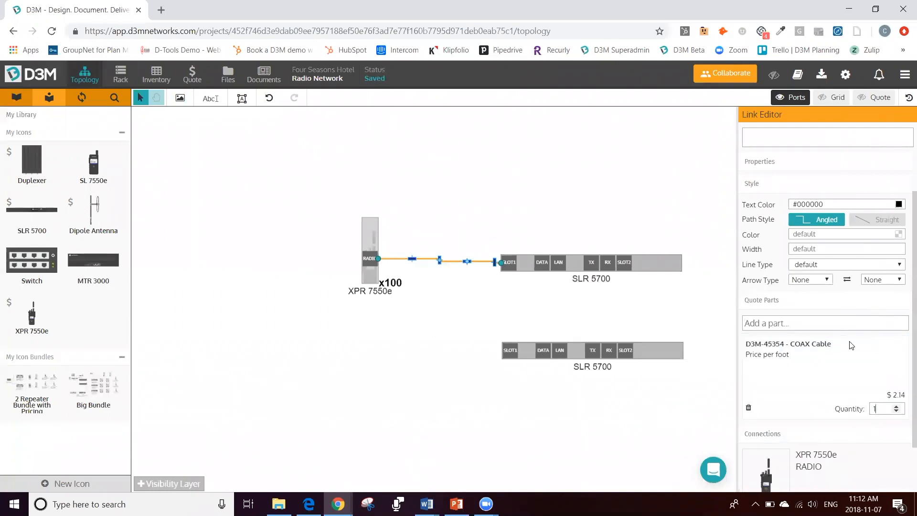
pyautogui.write('00')
pyautogui.click(514, 165)
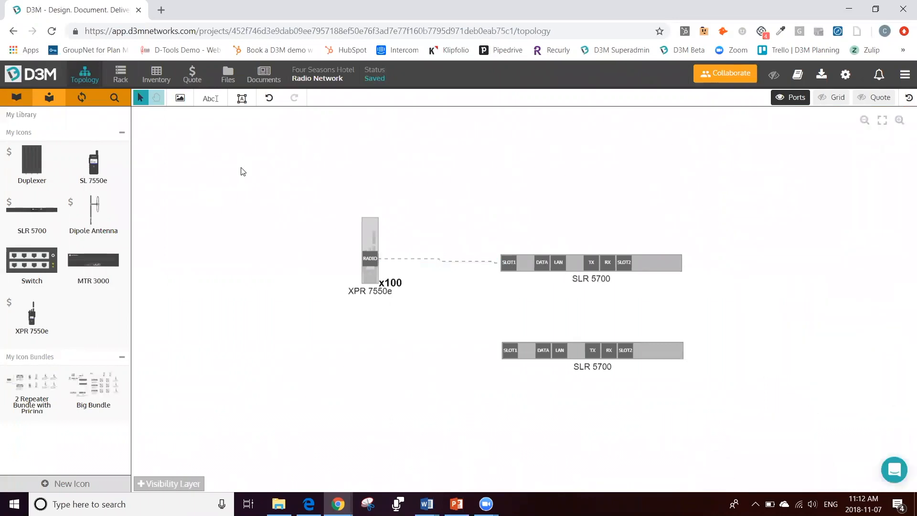
# Step: Check the project quote, return to the topology and move the XPR 7550e higher, well above the upper SLR 5700's level
pyautogui.click(191, 75)
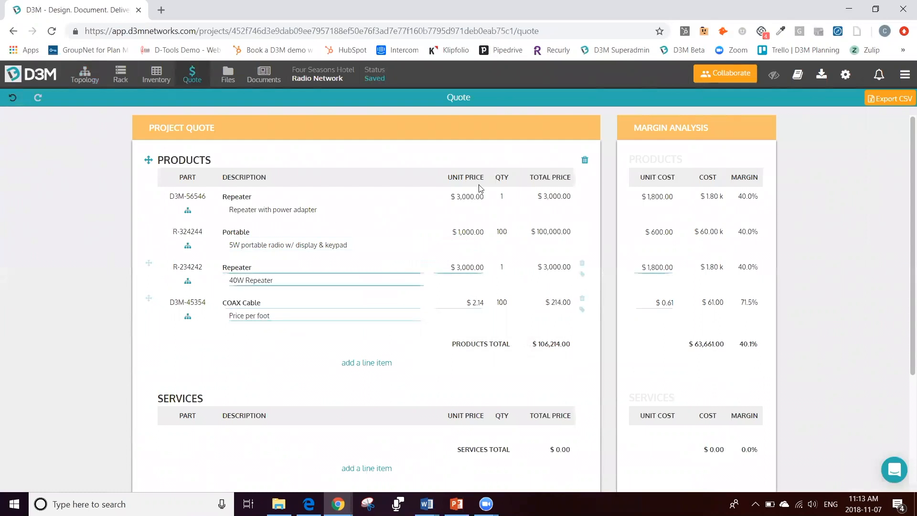
pyautogui.click(91, 66)
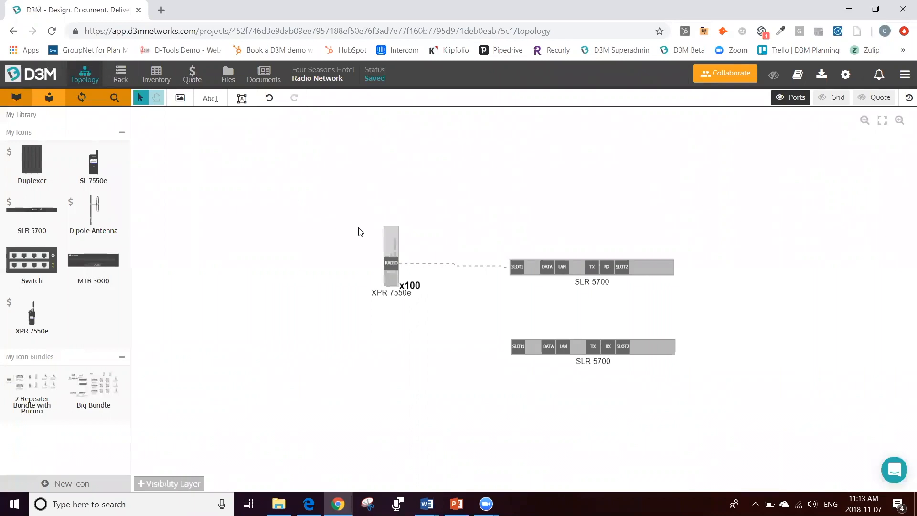
pyautogui.moveTo(386, 245); pyautogui.dragTo(402, 176)
pyautogui.click(306, 263)
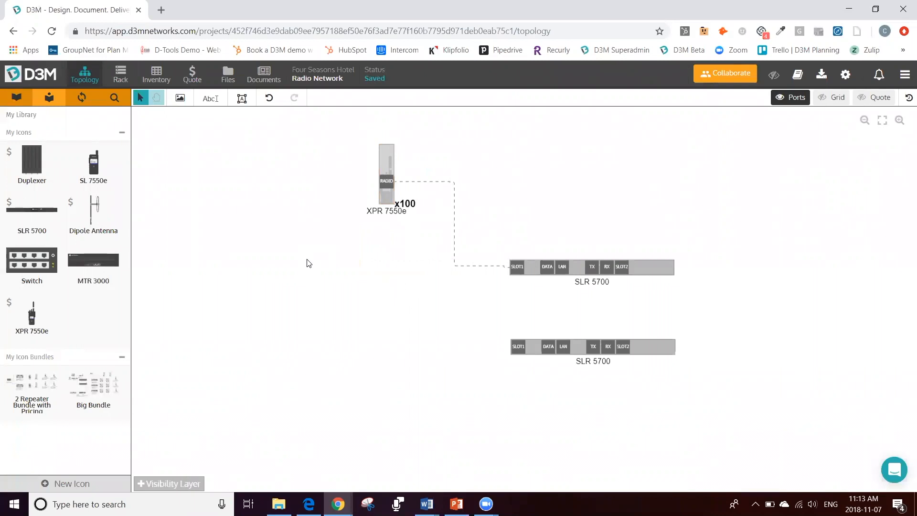
# Step: View the project's files area and its options for sharing with D3M users
pyautogui.click(227, 81)
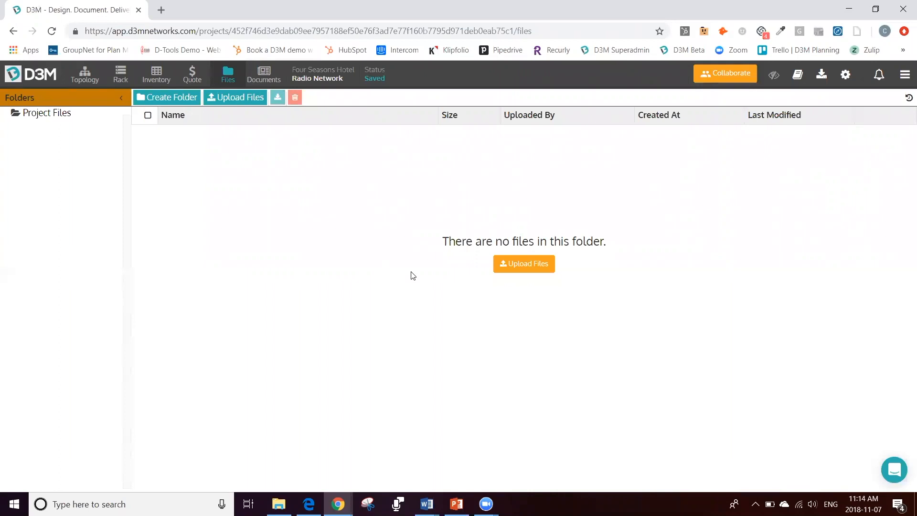
pyautogui.click(728, 79)
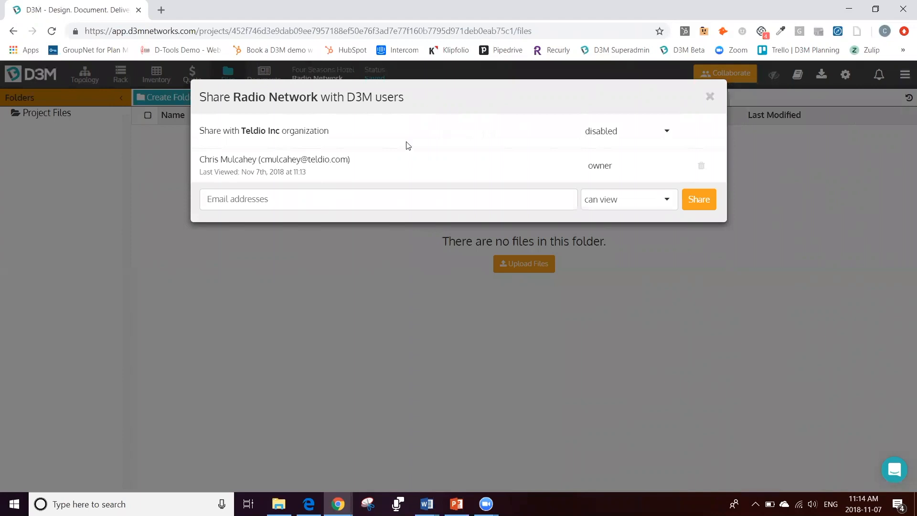
pyautogui.click(710, 98)
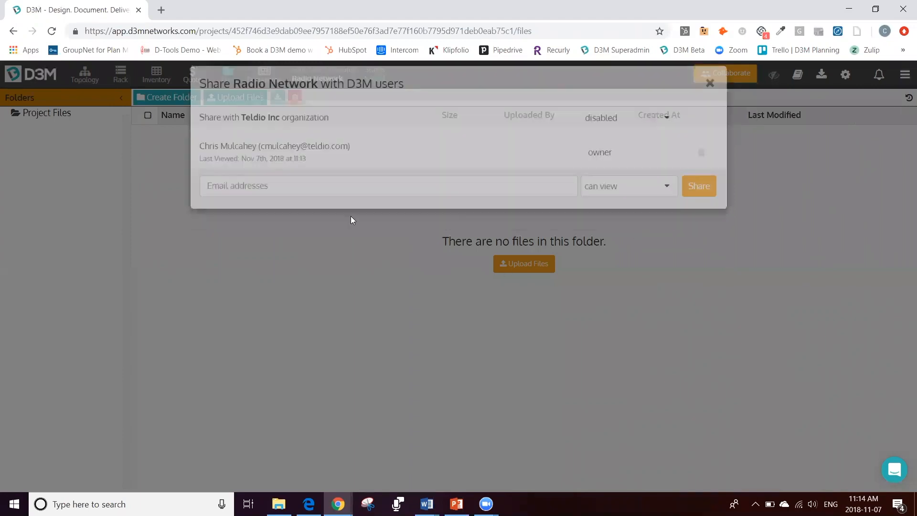
# Step: Look over the topology diagram and the project quote
pyautogui.click(86, 76)
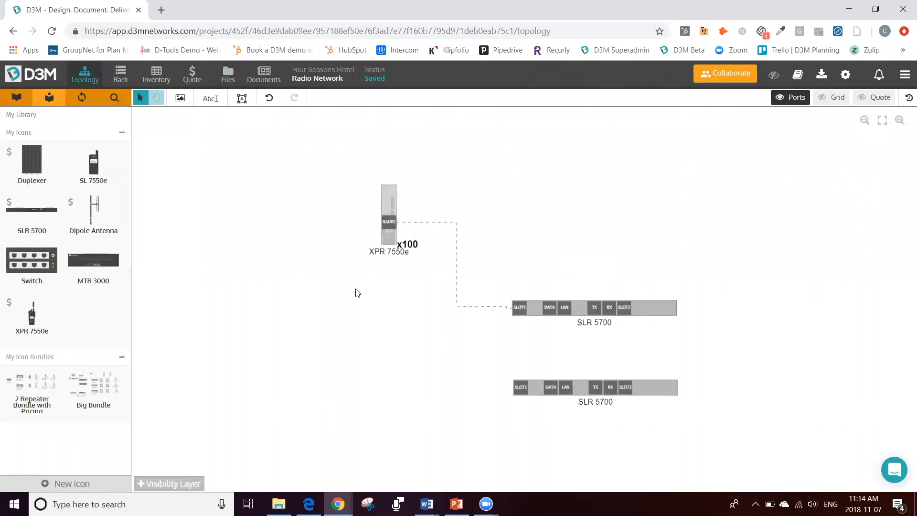
pyautogui.scroll(-2, 287, 224)
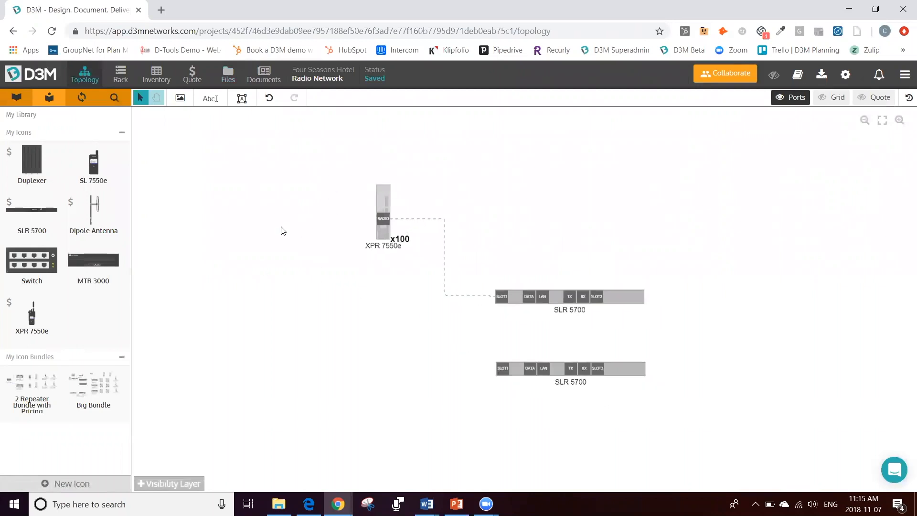
pyautogui.click(189, 70)
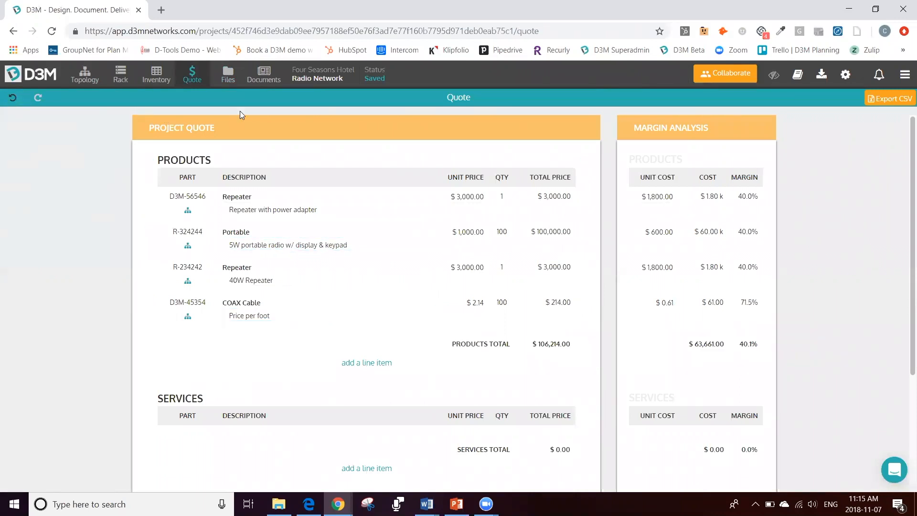
# Step: Create a new untitled project document from the Sales Proposal template
pyautogui.click(268, 78)
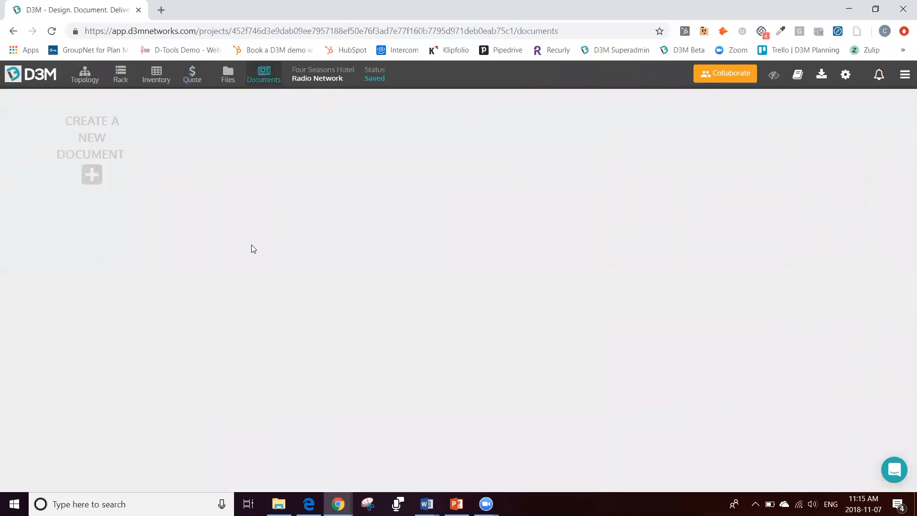
pyautogui.click(93, 175)
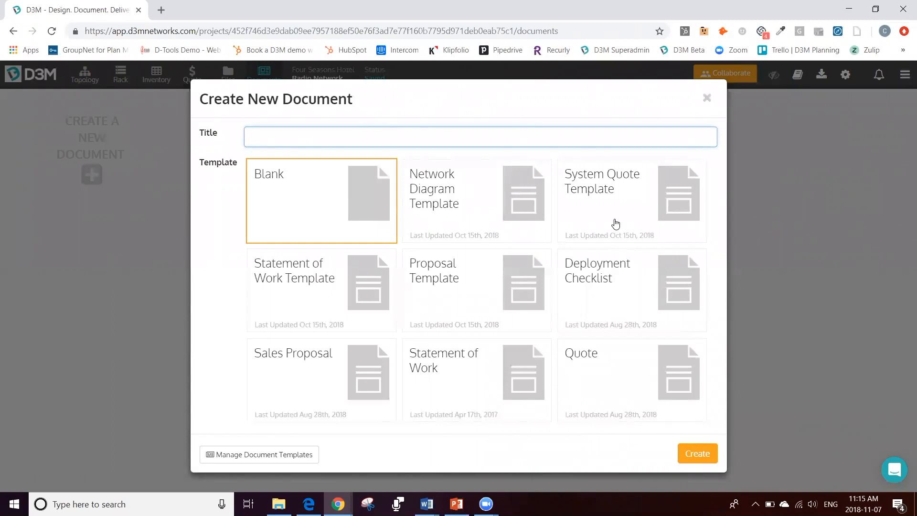
pyautogui.click(308, 369)
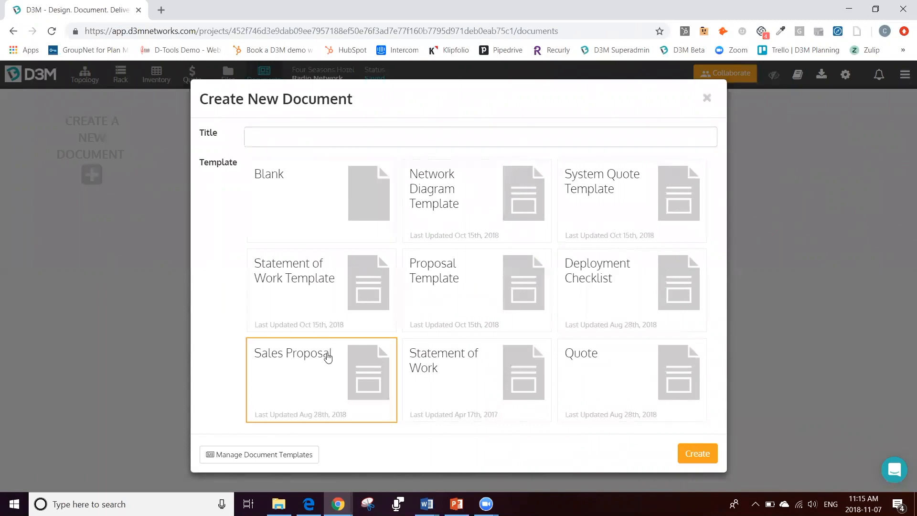
pyautogui.click(697, 456)
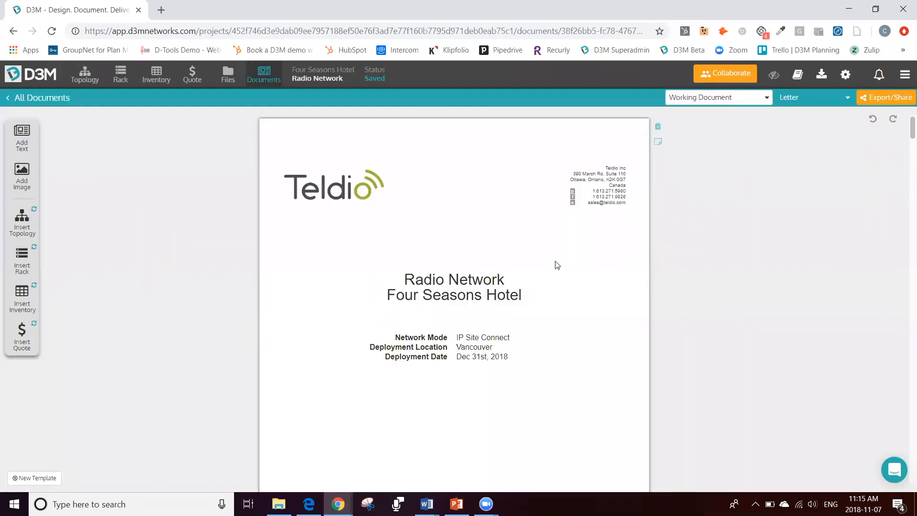
# Step: Examine the proposal's cover letter, topology diagram, acceptance page and quote tables
pyautogui.scroll(-1, 460, 249)
pyautogui.scroll(-20, 460, 250)
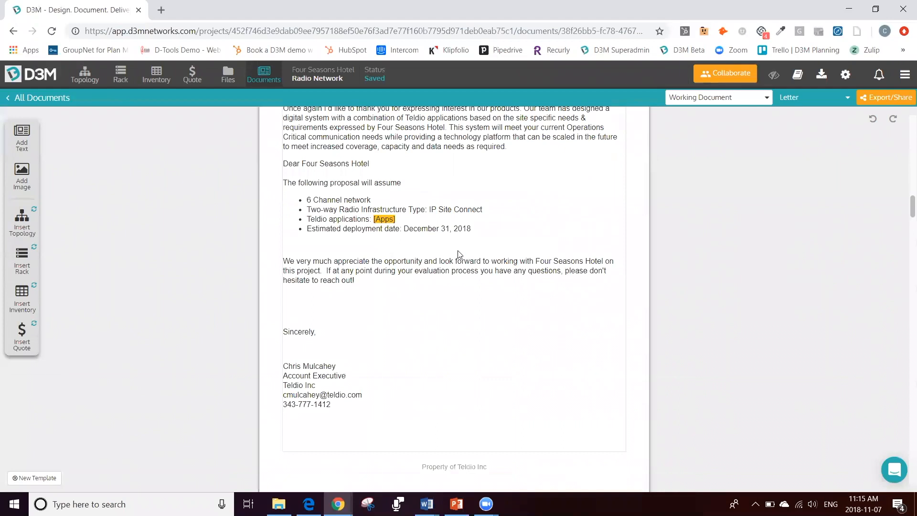
pyautogui.scroll(-12, 456, 253)
pyautogui.scroll(12, 457, 252)
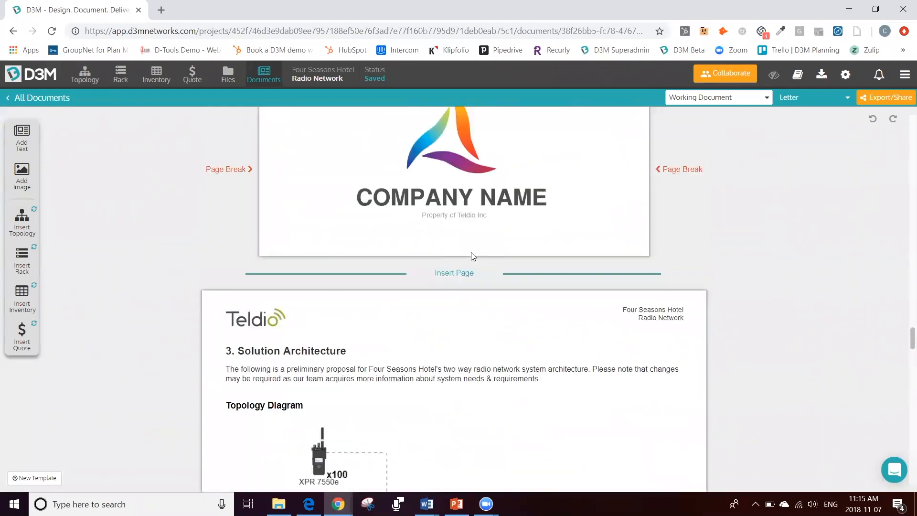
pyautogui.scroll(-10, 455, 246)
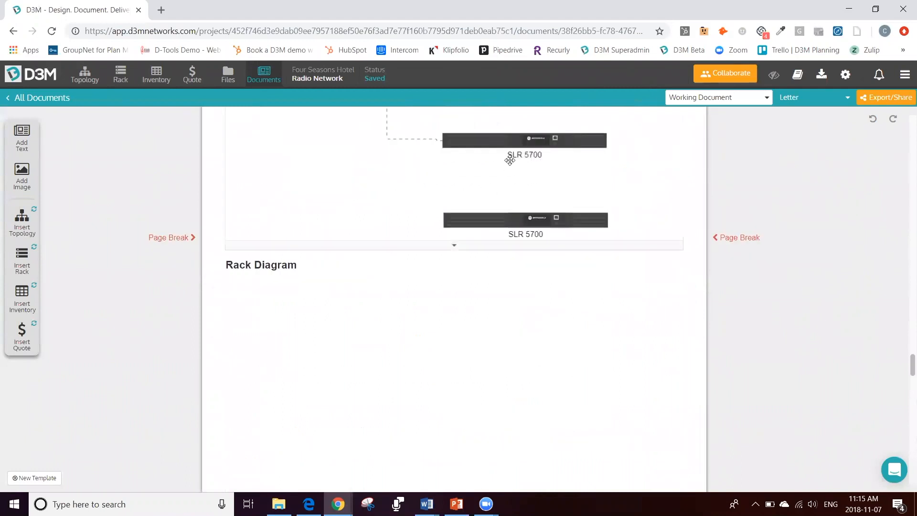
pyautogui.scroll(4, 580, 234)
pyautogui.scroll(-20, 577, 232)
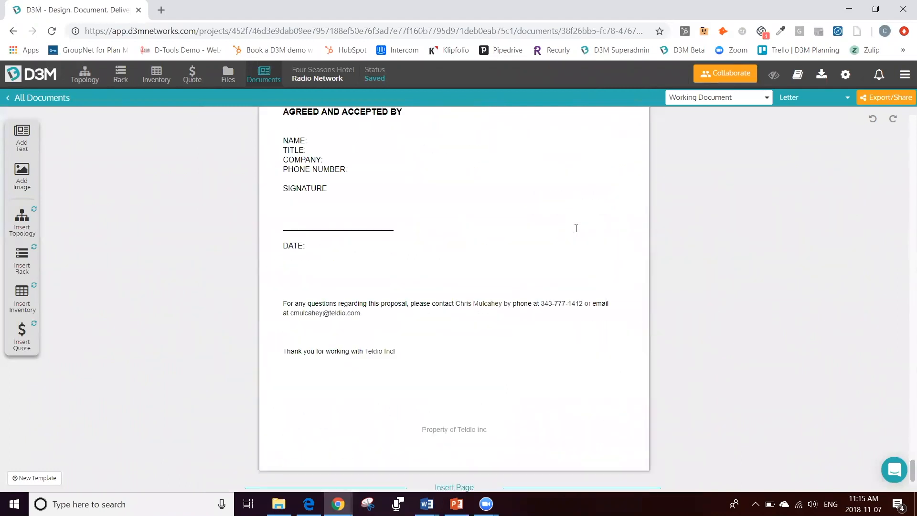
pyautogui.scroll(8, 575, 228)
pyautogui.scroll(4, 420, 323)
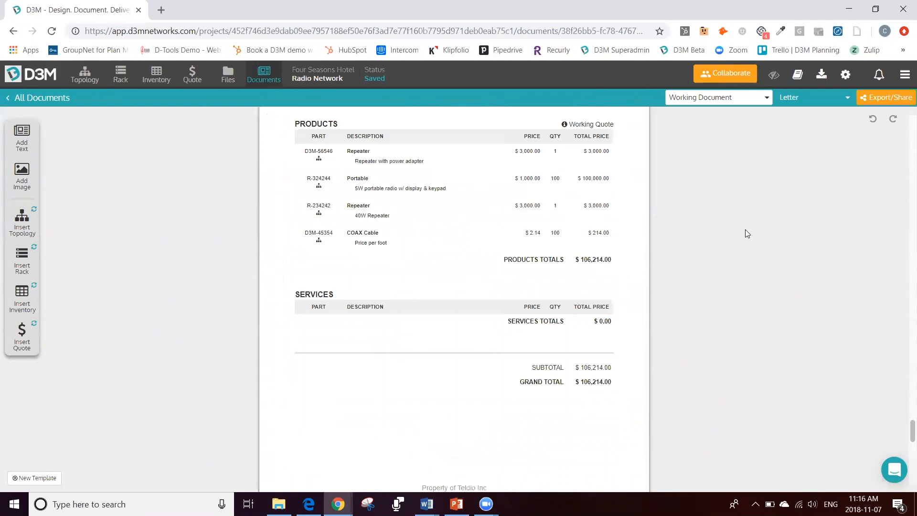
# Step: Inspect the proposal's export and sharing options and the project settings, leaving both without making changes
pyautogui.click(890, 99)
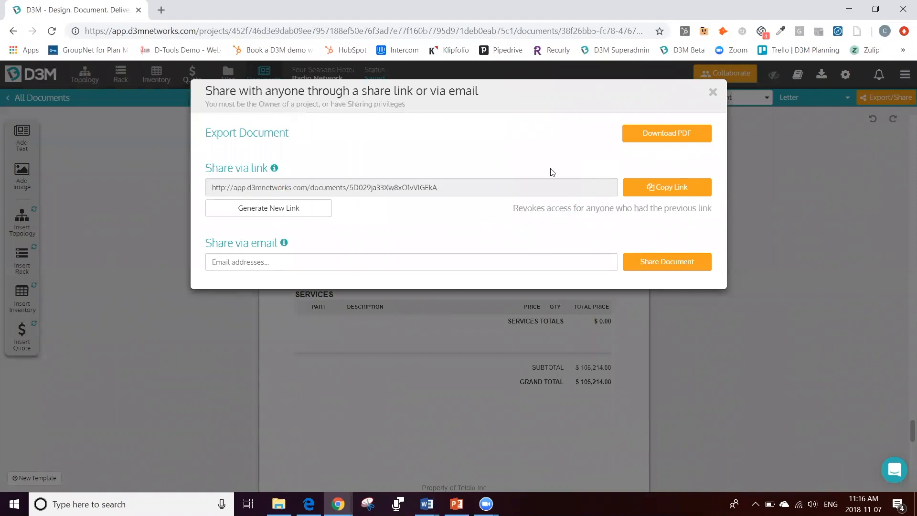
pyautogui.click(713, 93)
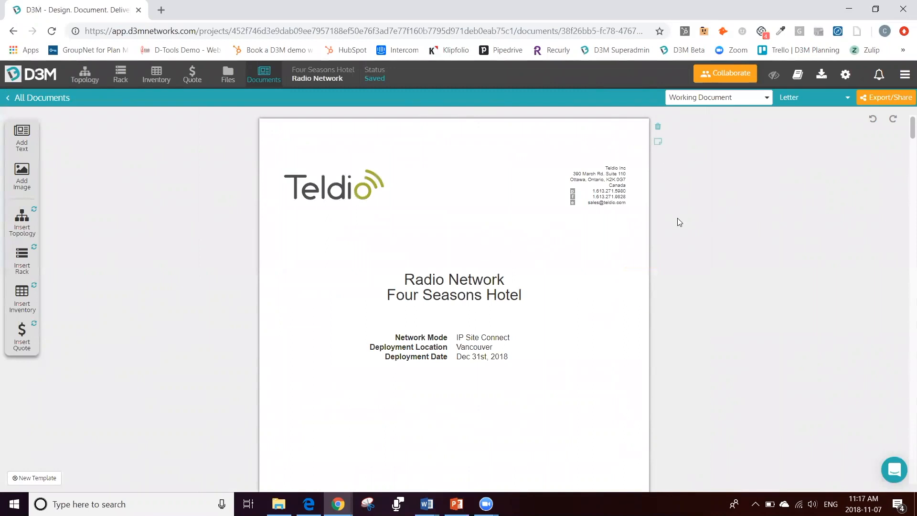
pyautogui.click(846, 83)
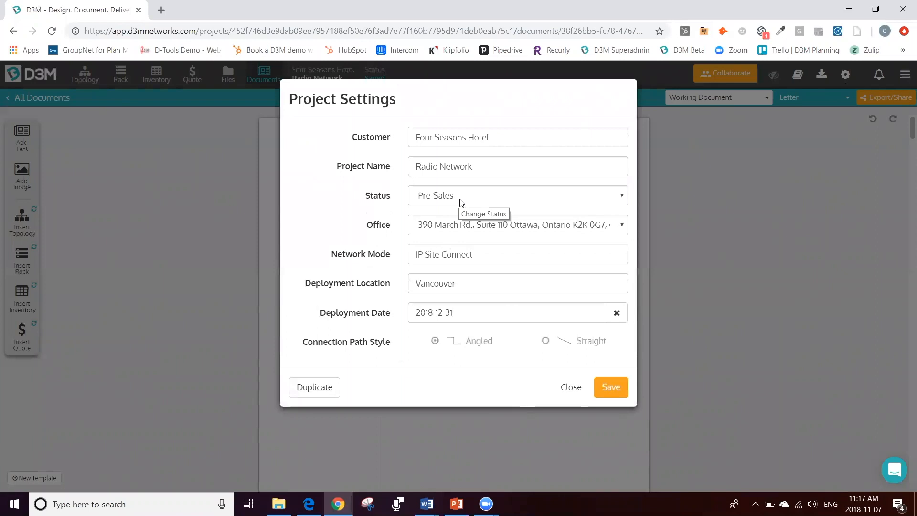
pyautogui.click(569, 388)
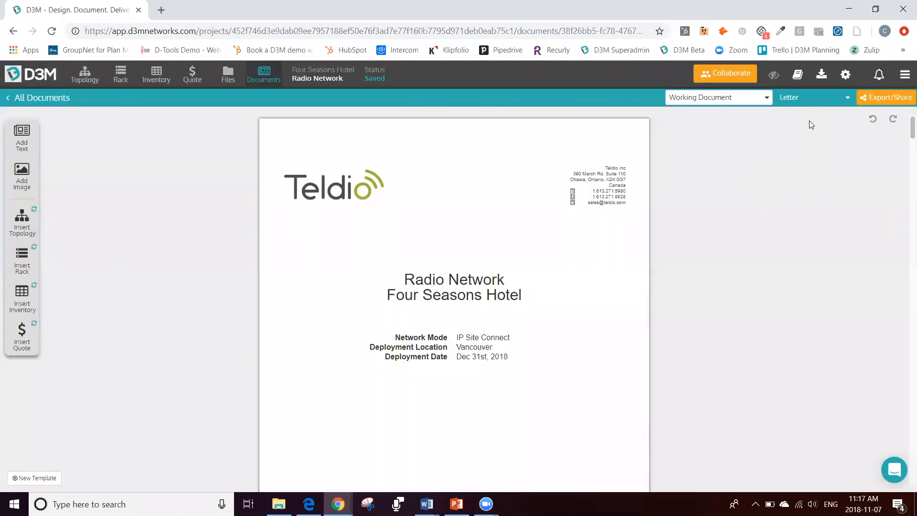
# Step: Review the available project statuses in the project settings, leaving without saving
pyautogui.click(847, 80)
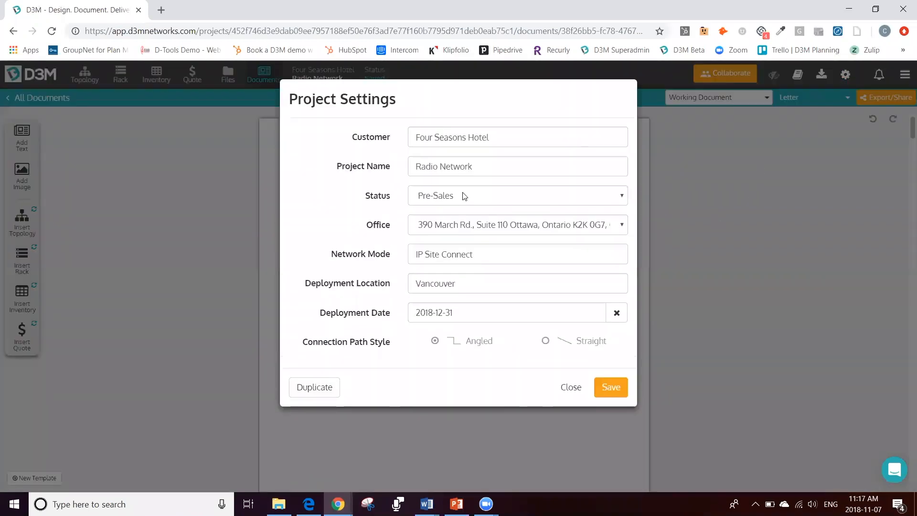
pyautogui.click(463, 196)
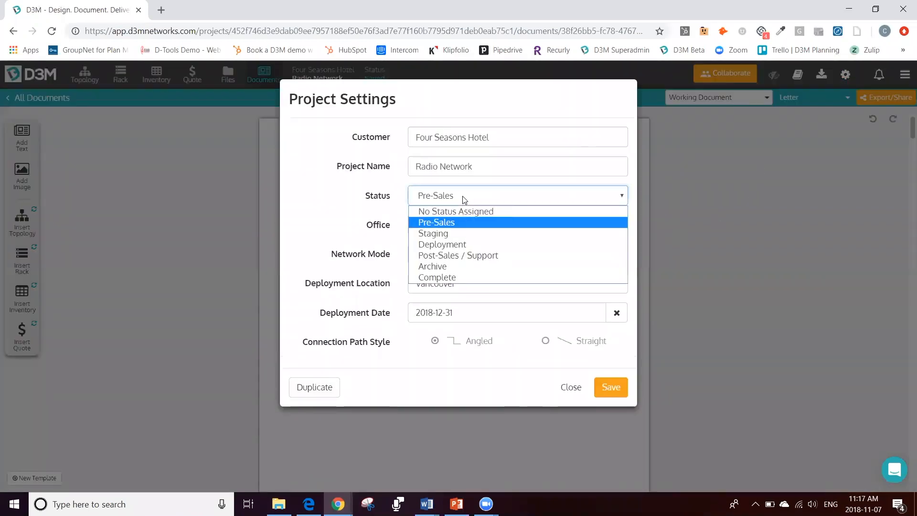
pyautogui.click(455, 231)
pyautogui.click(260, 337)
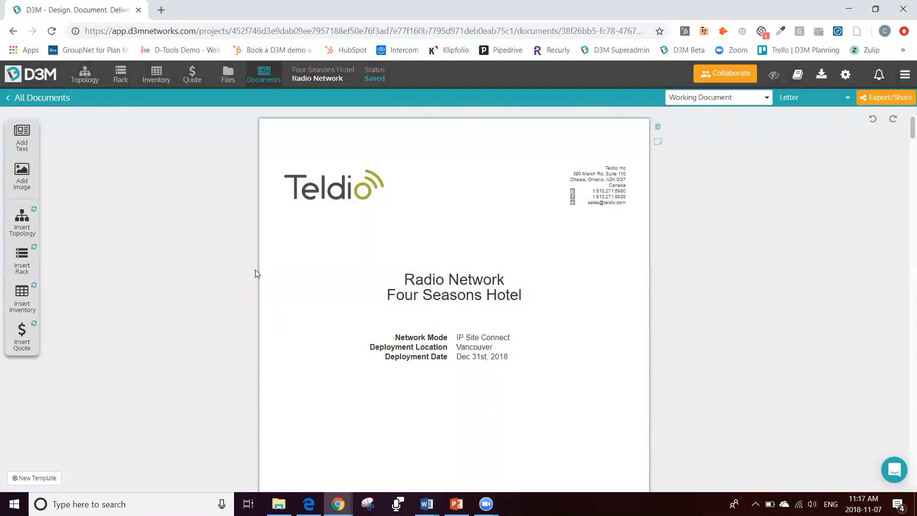
# Step: Return to the topology diagram and hide the device ports
pyautogui.click(85, 75)
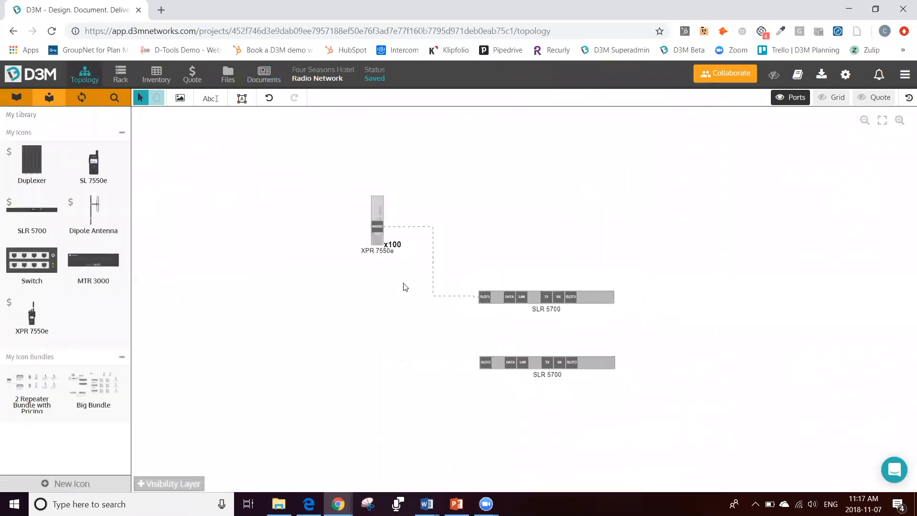
pyautogui.click(789, 98)
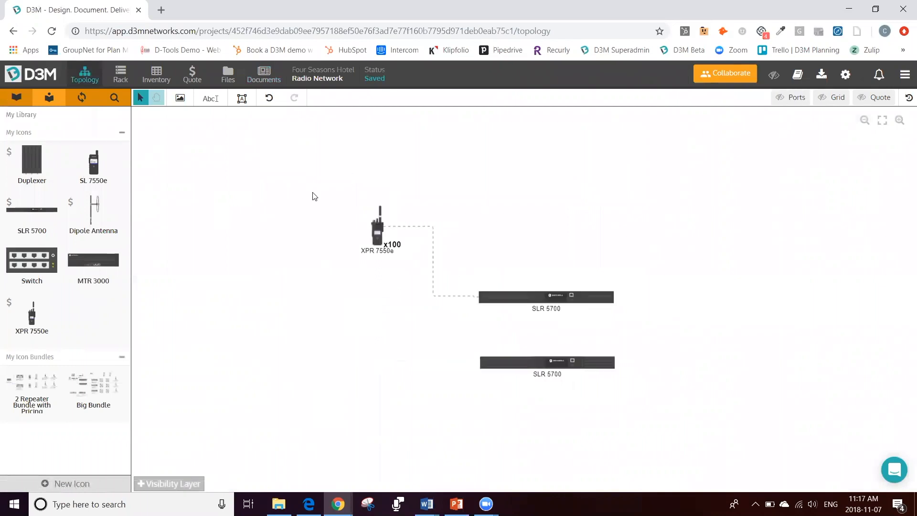
pyautogui.scroll(-1, 313, 197)
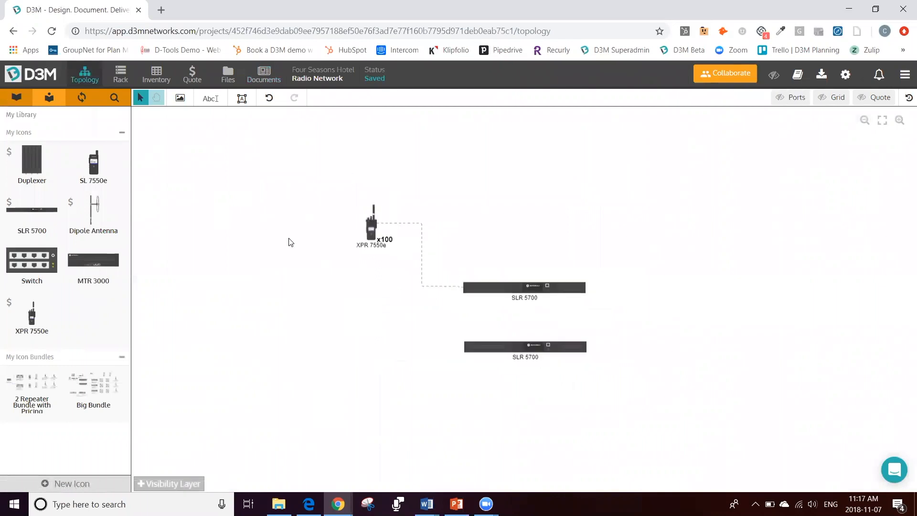
pyautogui.press('space')
pyautogui.moveTo(295, 320); pyautogui.dragTo(279, 236)
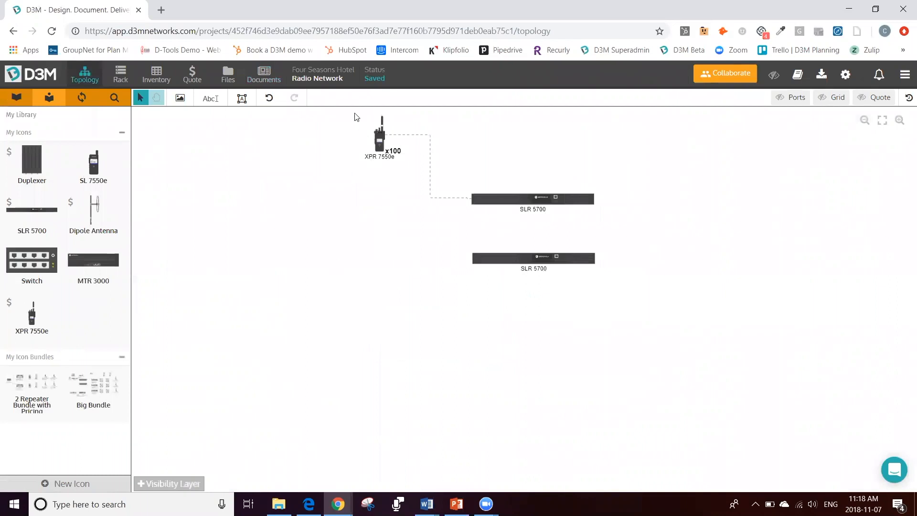
# Step: Select both SLR 5700 repeaters and their connection and inspect the option for saving them as a library bundle, without saving
pyautogui.moveTo(349, 111); pyautogui.dragTo(644, 306)
pyautogui.rightClick(539, 199)
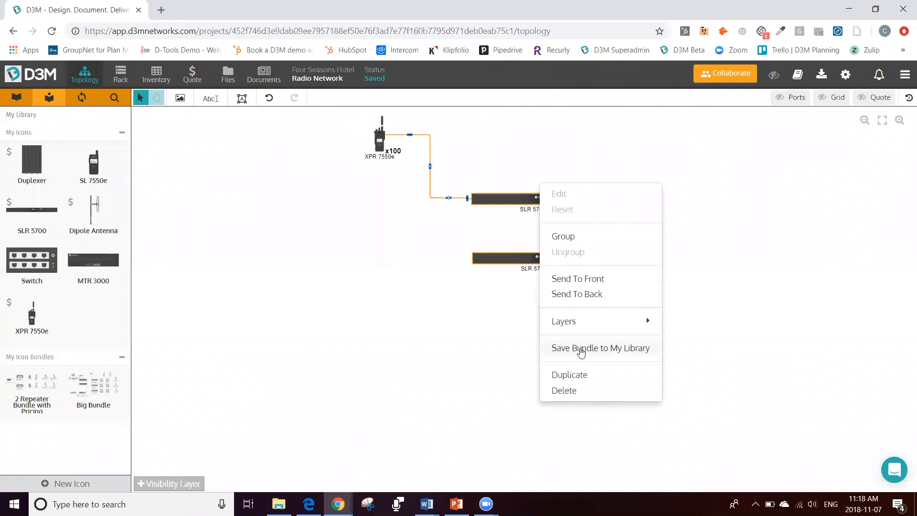
pyautogui.click(288, 354)
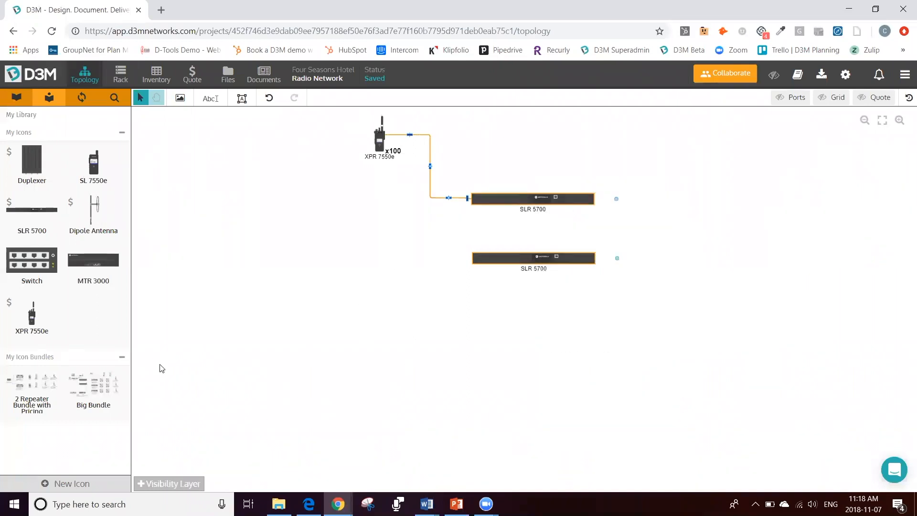
# Step: Place the 2 Repeater Bundle with Pricing below the existing devices and show the quote overlay on the topology diagram
pyautogui.moveTo(43, 393); pyautogui.dragTo(413, 329)
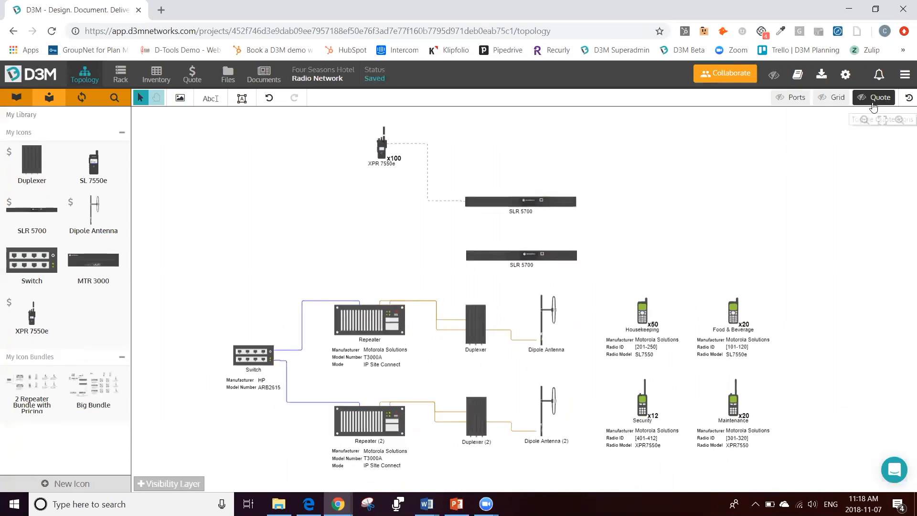
pyautogui.click(873, 102)
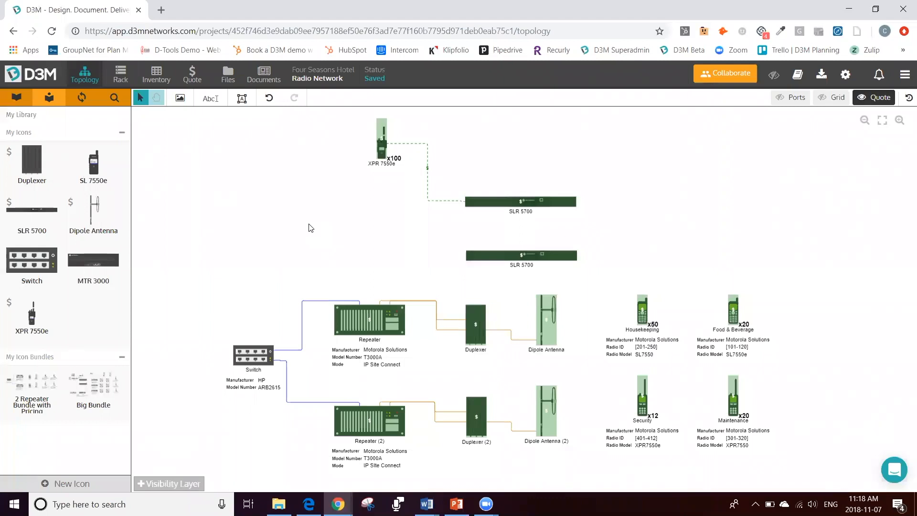
# Step: Examine the project quote's product lines and margin analysis, and return to the topology diagram
pyautogui.click(191, 82)
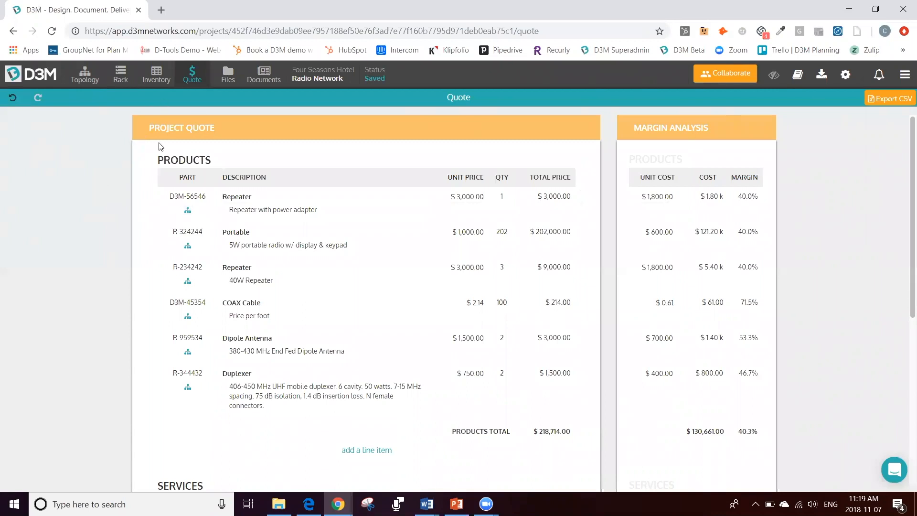
pyautogui.click(86, 77)
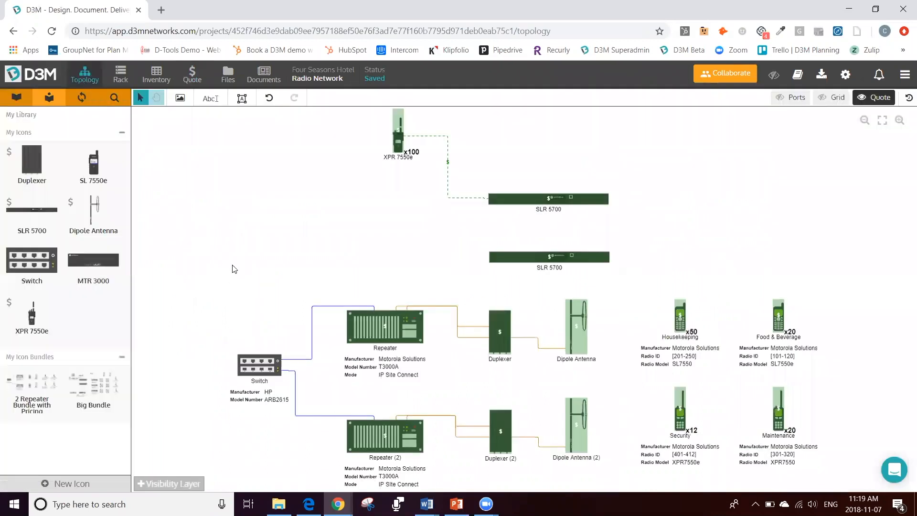
# Step: Add a 42U rack and mount the switch, both repeaters, both duplexers and both SLR 5700 units in it
pyautogui.click(118, 82)
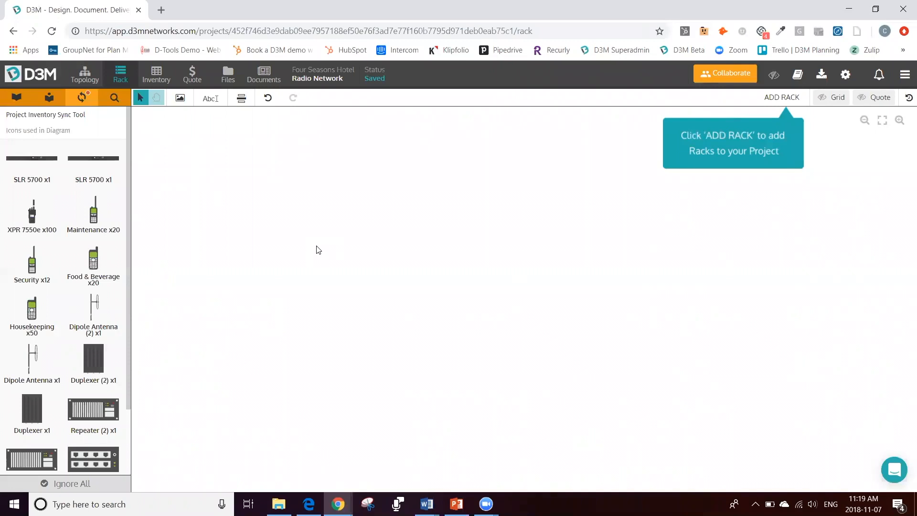
pyautogui.click(784, 97)
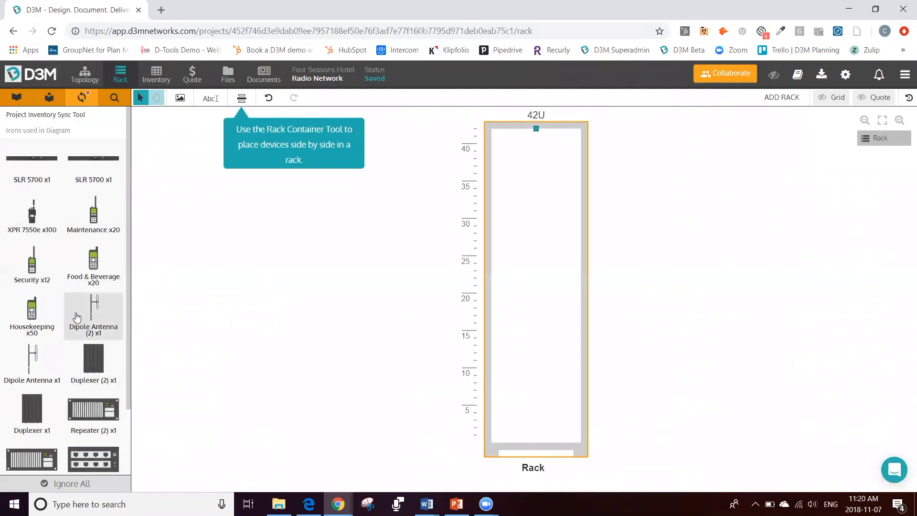
pyautogui.scroll(-3, 70, 458)
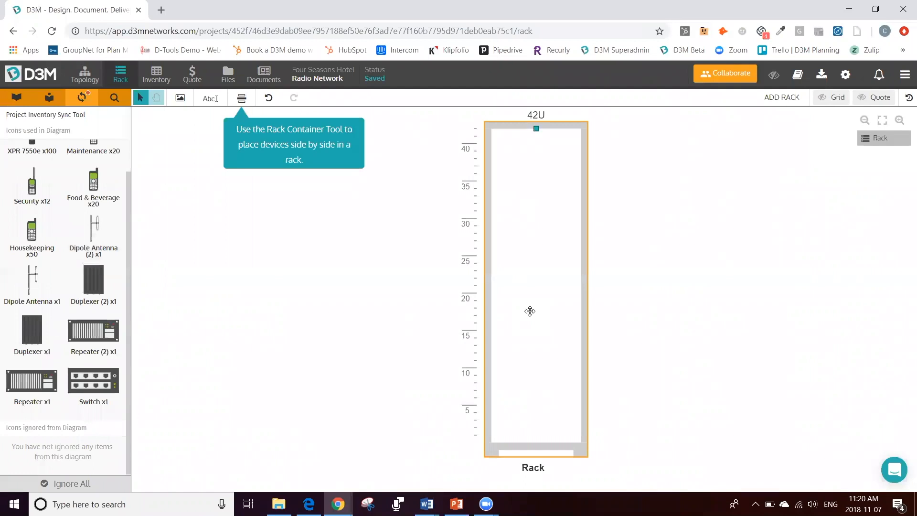
pyautogui.moveTo(96, 384); pyautogui.dragTo(535, 189)
pyautogui.moveTo(38, 382); pyautogui.dragTo(535, 206)
pyautogui.moveTo(94, 381); pyautogui.dragTo(535, 230)
pyautogui.moveTo(117, 348); pyautogui.dragTo(535, 256)
pyautogui.moveTo(82, 354); pyautogui.dragTo(535, 285)
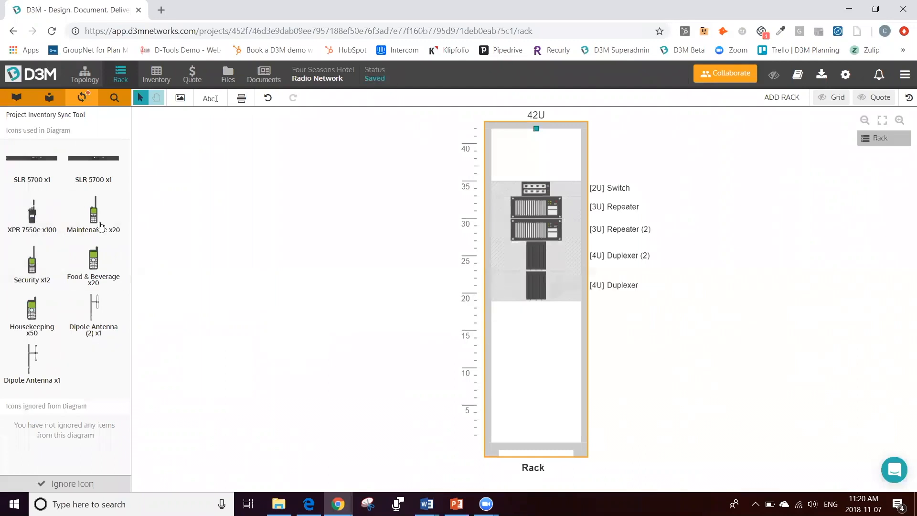
pyautogui.moveTo(77, 172); pyautogui.dragTo(525, 340)
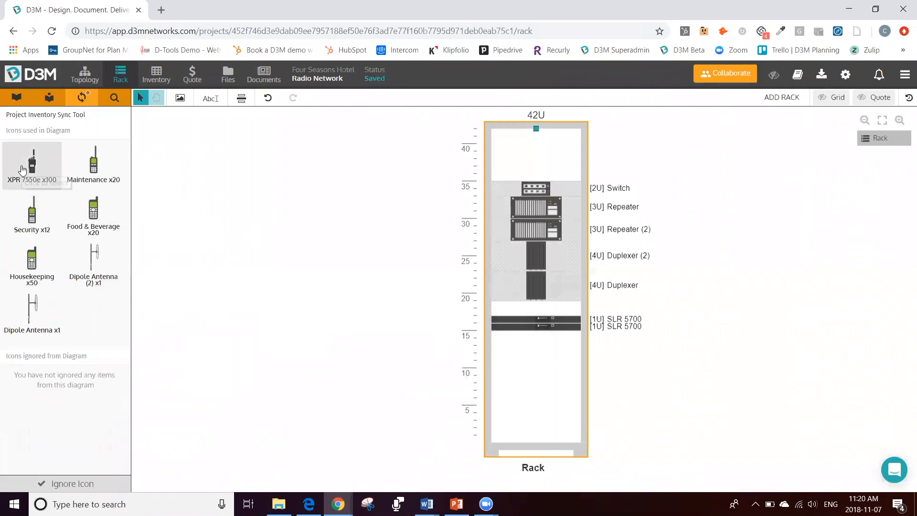
# Step: Ignore the XPR 7550e and Security radios in the rack's inventory sync list, along with all remaining unsynced icons
pyautogui.click(23, 170)
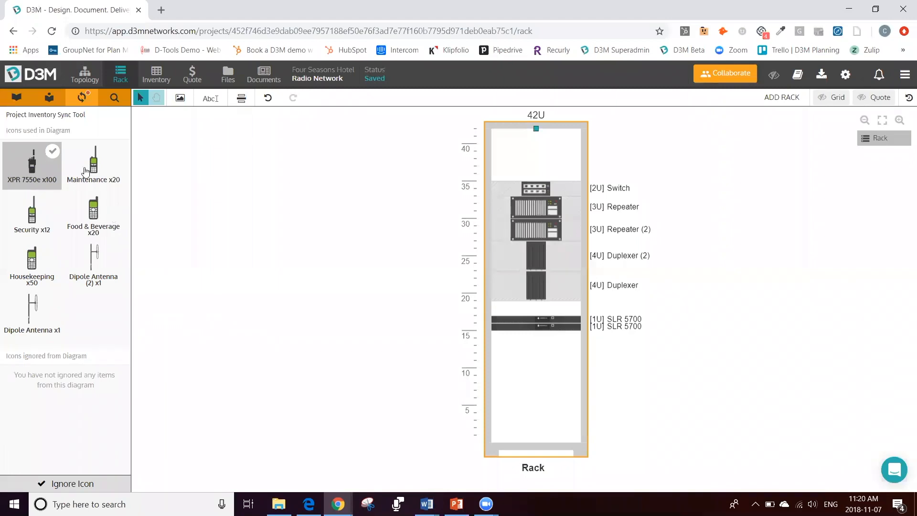
pyautogui.click(92, 180)
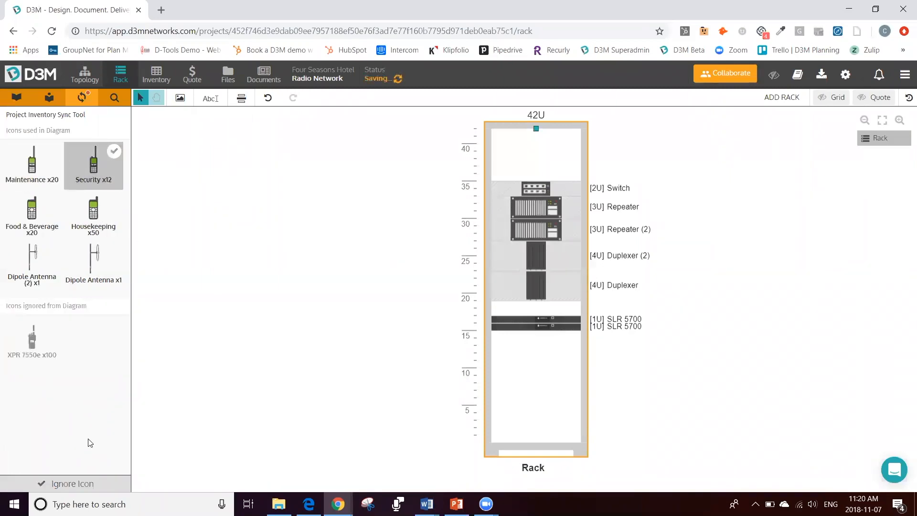
pyautogui.click(78, 483)
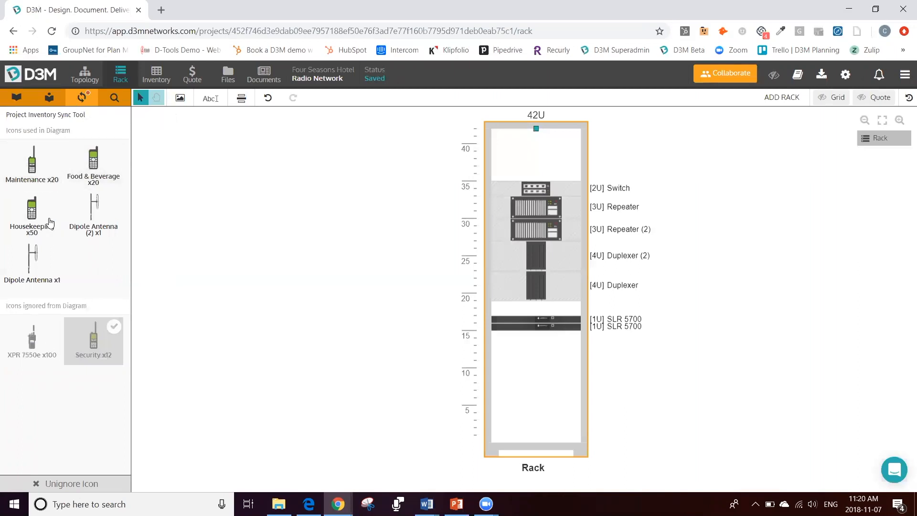
pyautogui.click(29, 168)
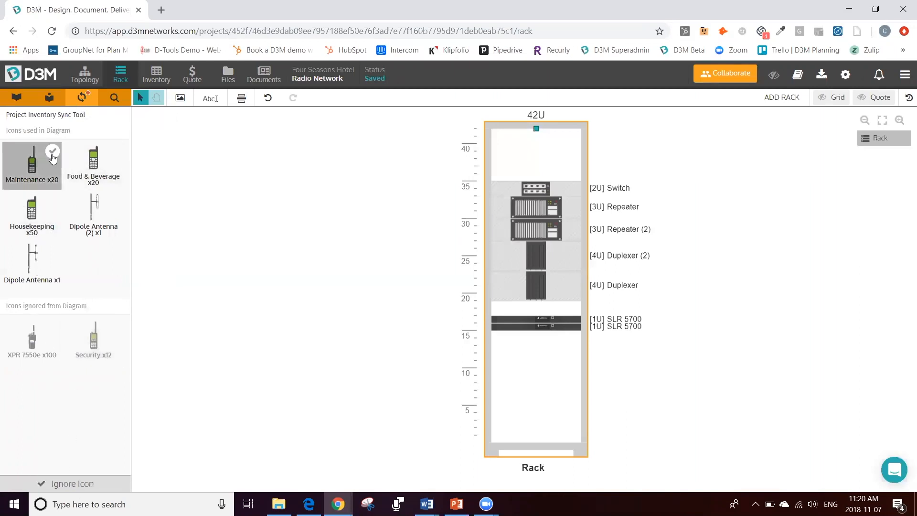
pyautogui.click(91, 270)
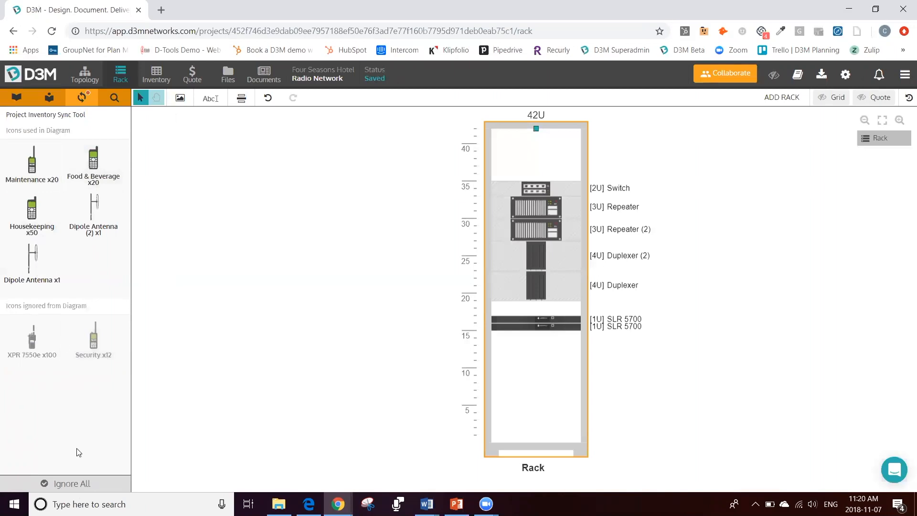
pyautogui.click(69, 484)
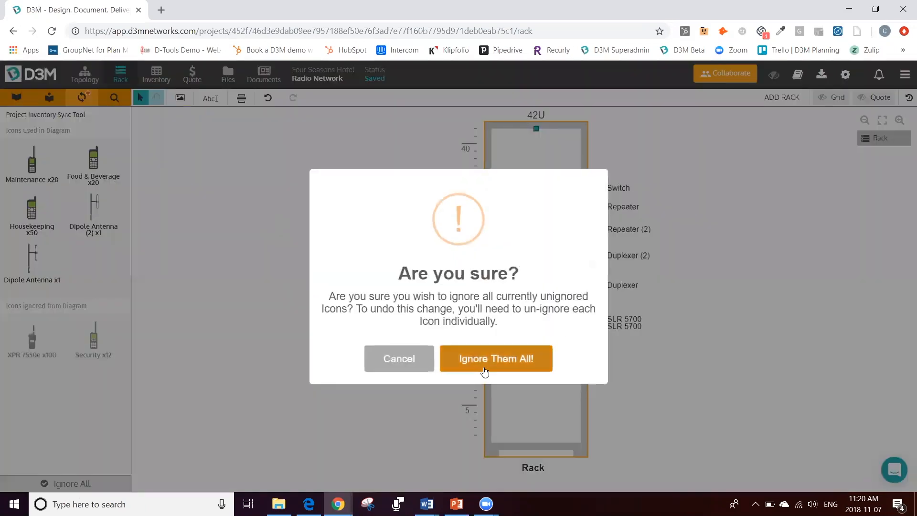
pyautogui.click(511, 362)
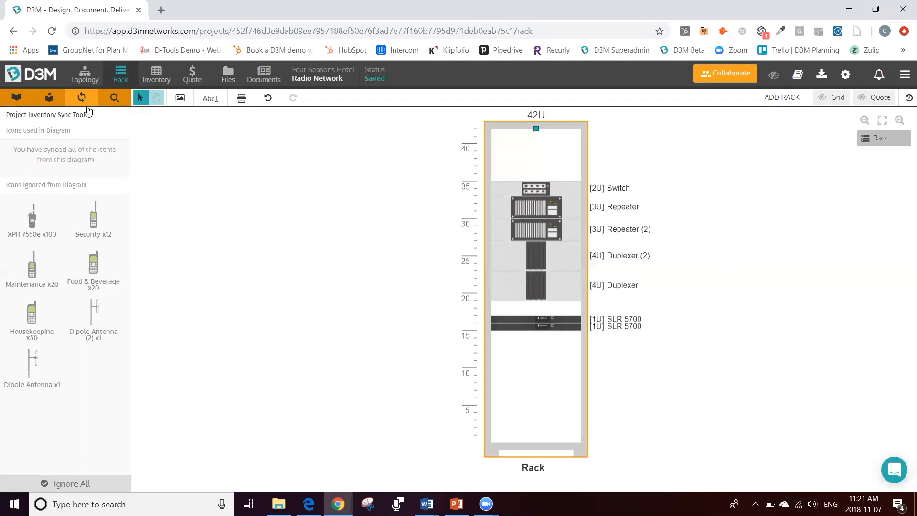
# Step: Examine the properties of the switch in the rack and of the XPR 7550e radio in the topology diagram
pyautogui.click(271, 201)
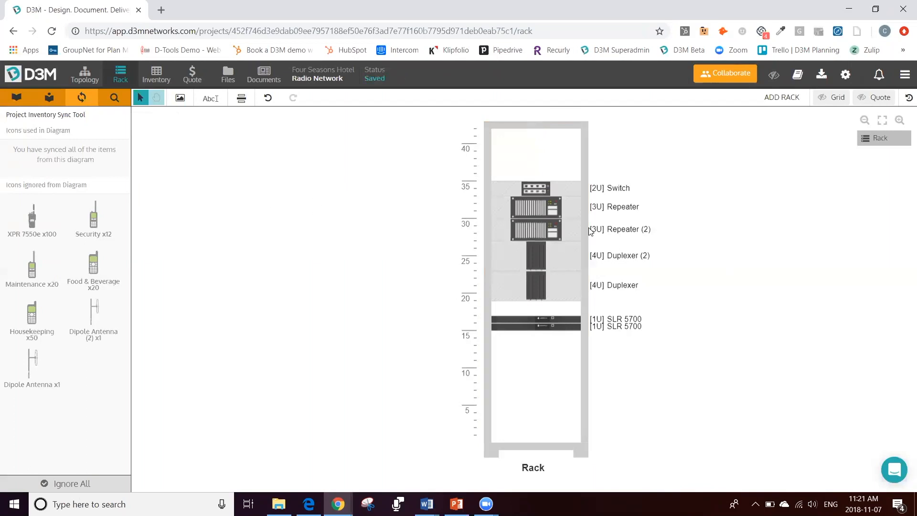
pyautogui.click(538, 192)
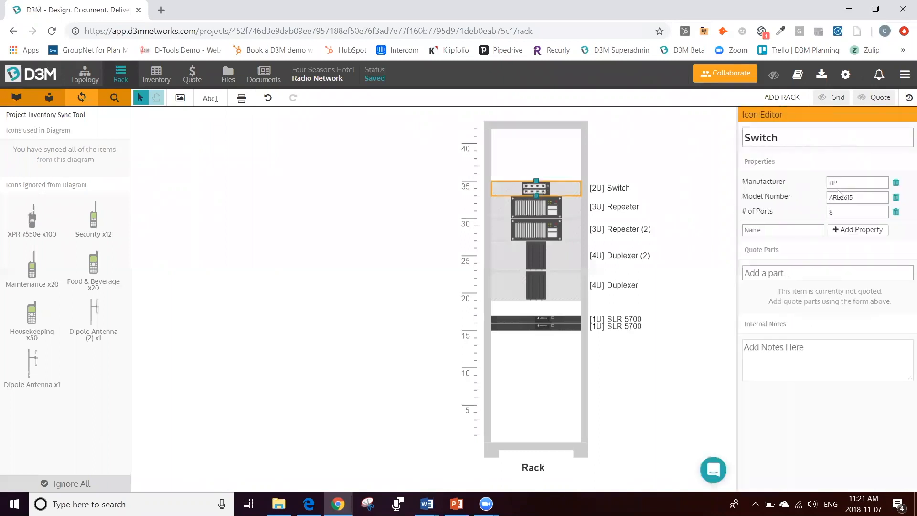
pyautogui.click(86, 77)
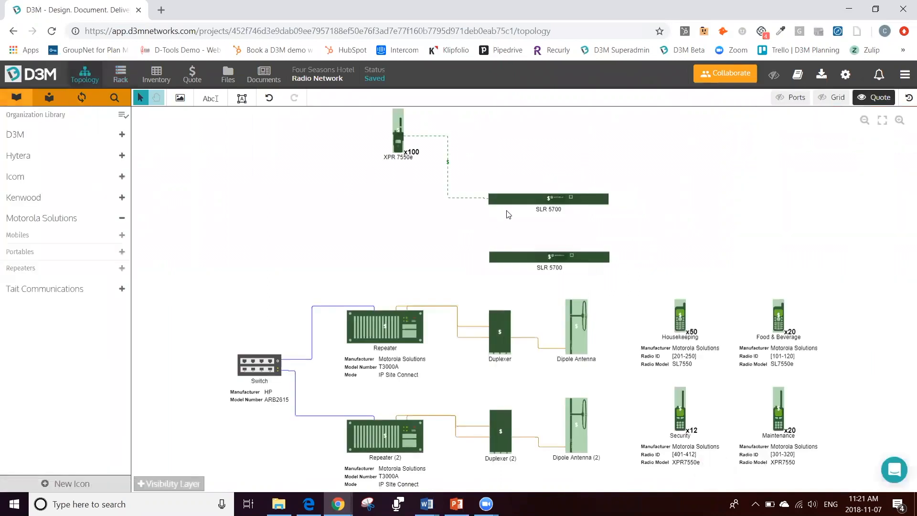
pyautogui.click(396, 128)
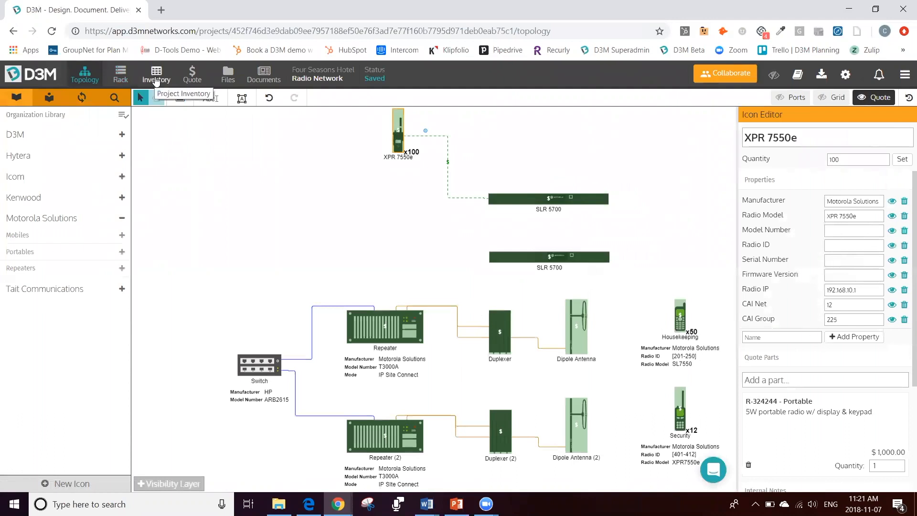
# Step: Set the Firmware Version to 2.9 for every XPR 7550e radio in the project inventory
pyautogui.click(156, 79)
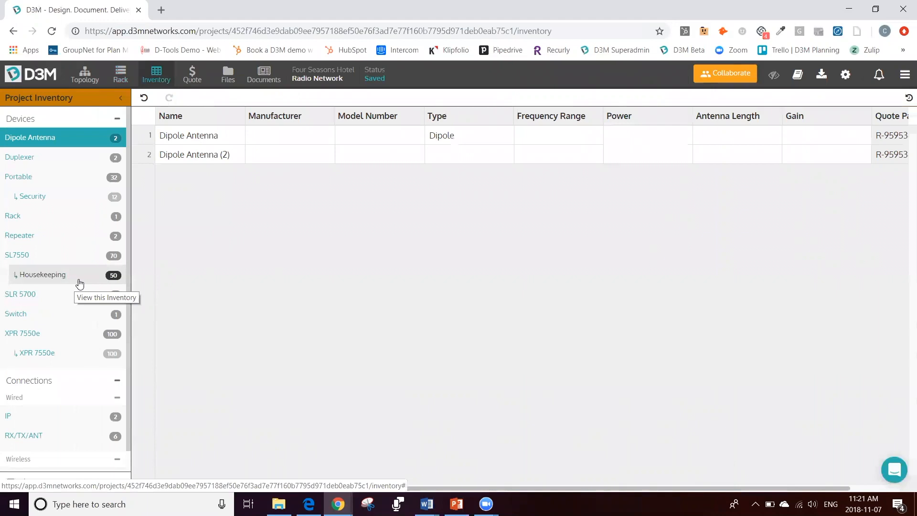
pyautogui.click(64, 357)
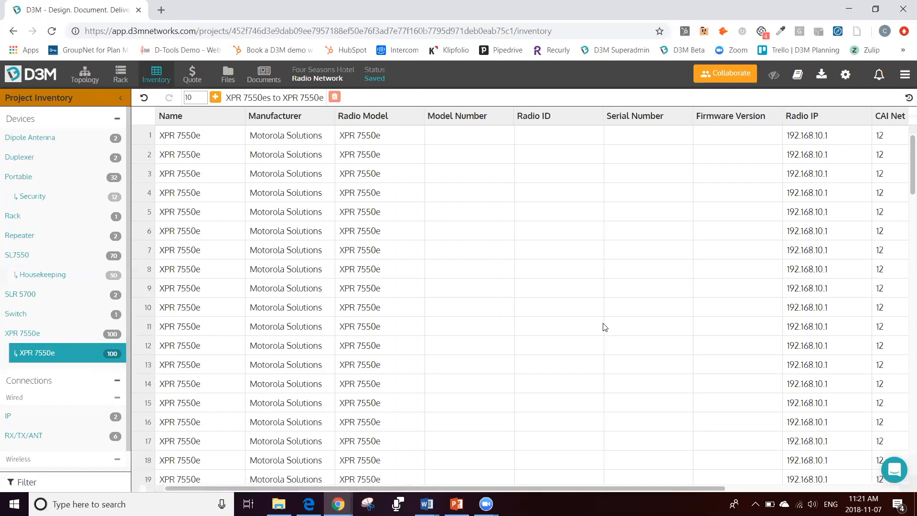
pyautogui.click(728, 136)
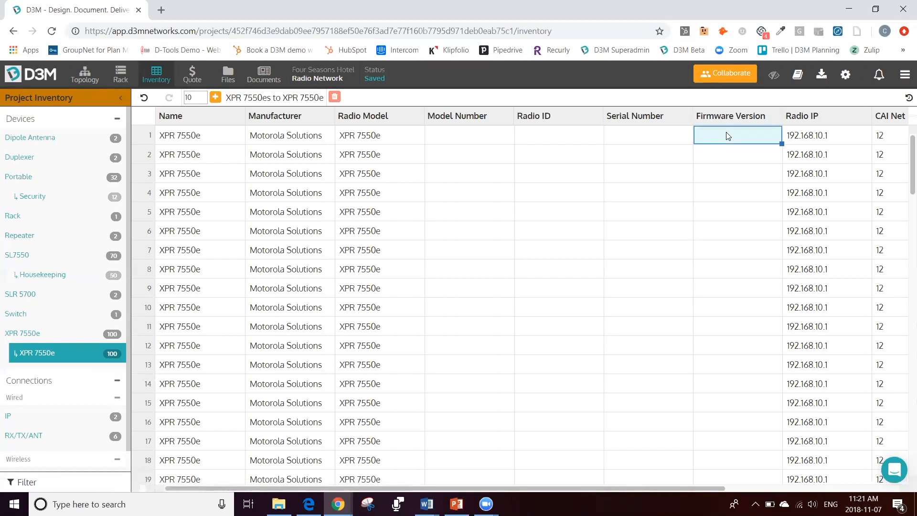
pyautogui.write('.29')
pyautogui.press('BackSpace')
pyautogui.press('BackSpace')
pyautogui.press('BackSpace')
pyautogui.write('2.9')
pyautogui.press('Return')
pyautogui.doubleClick(731, 139)
pyautogui.press('Return')
pyautogui.doubleClick(782, 144)
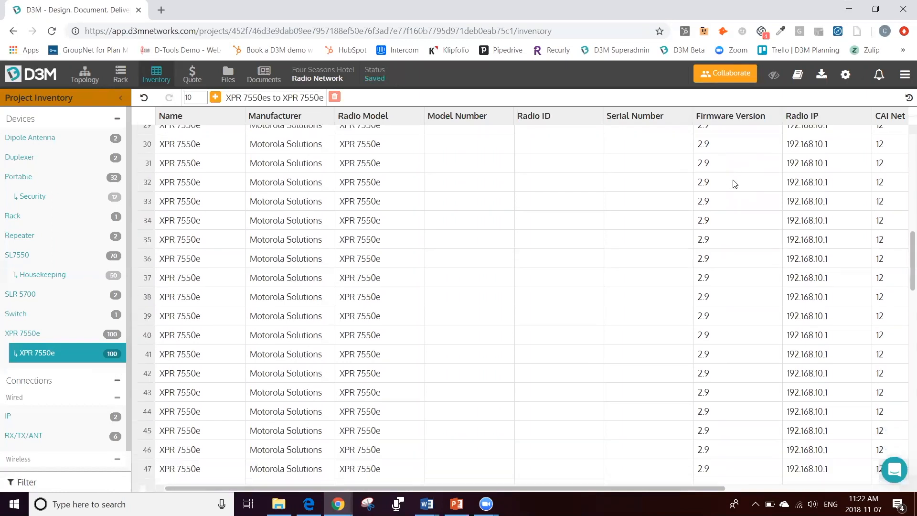
# Step: Fill the Radio ID of all XPR 7550e radios with a sequence from 101 to 200, extended from 101 and 102
pyautogui.click(660, 139)
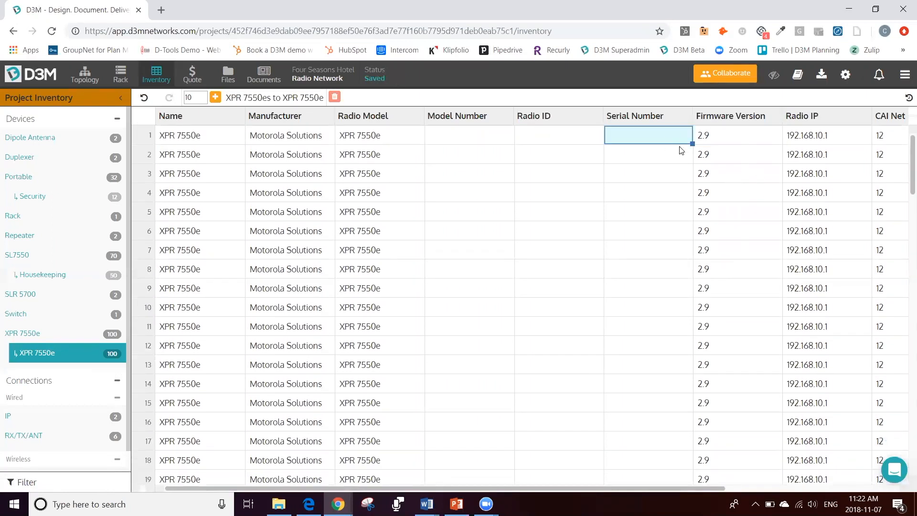
pyautogui.click(558, 143)
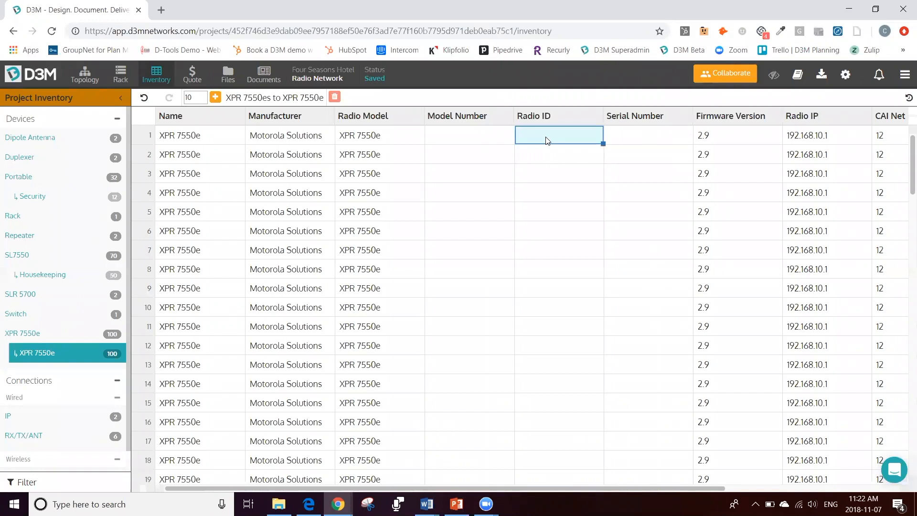
pyautogui.write('101')
pyautogui.click(542, 158)
pyautogui.write('102')
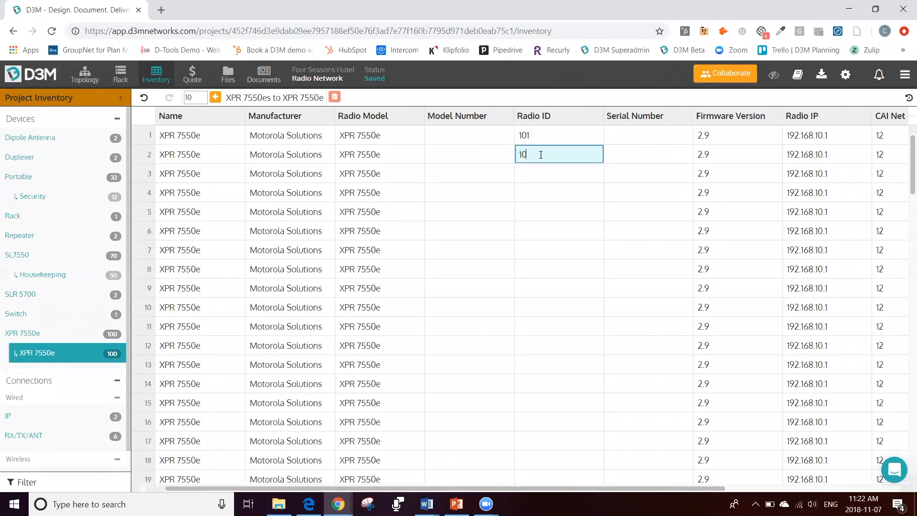
pyautogui.click(559, 175)
pyautogui.moveTo(561, 135); pyautogui.dragTo(580, 157)
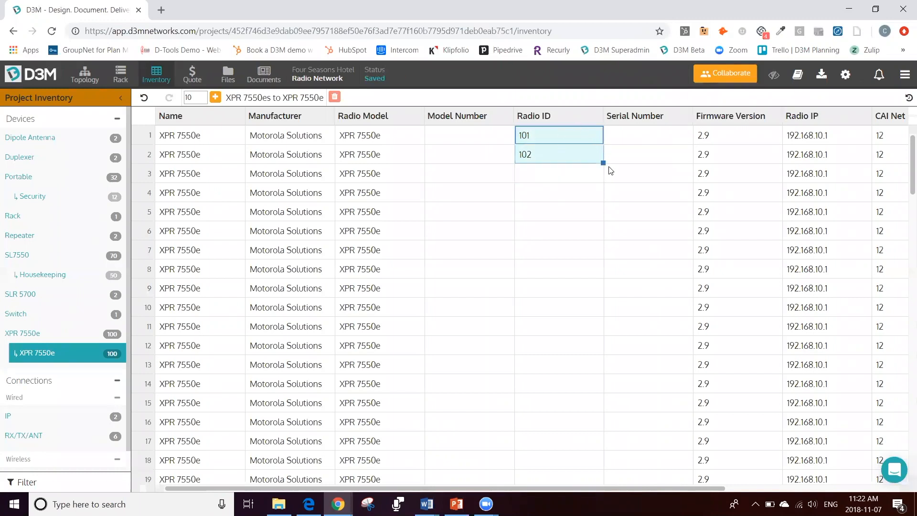
pyautogui.doubleClick(604, 163)
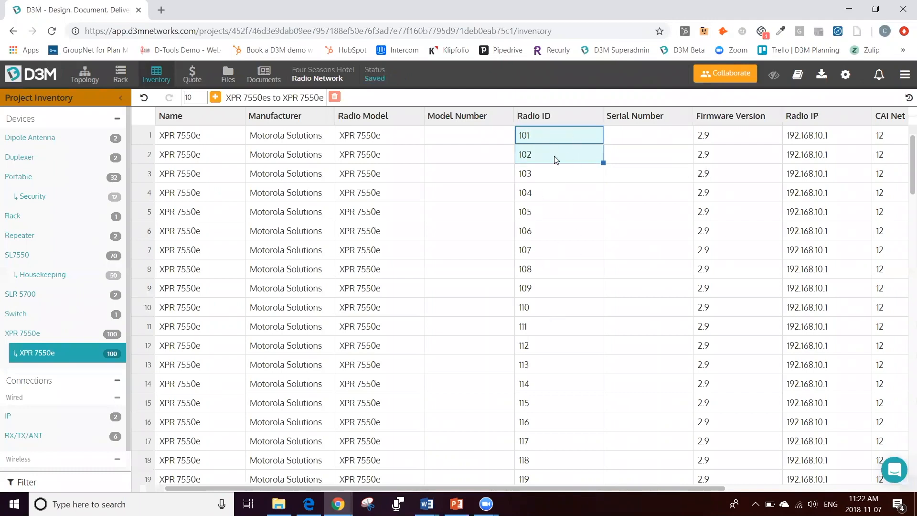
pyautogui.scroll(-20, 554, 242)
pyautogui.scroll(-7, 556, 237)
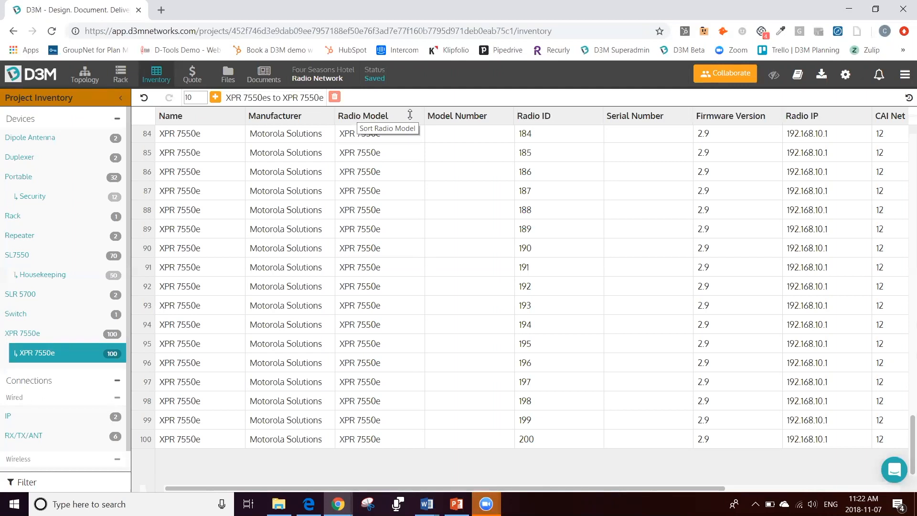
pyautogui.click(635, 142)
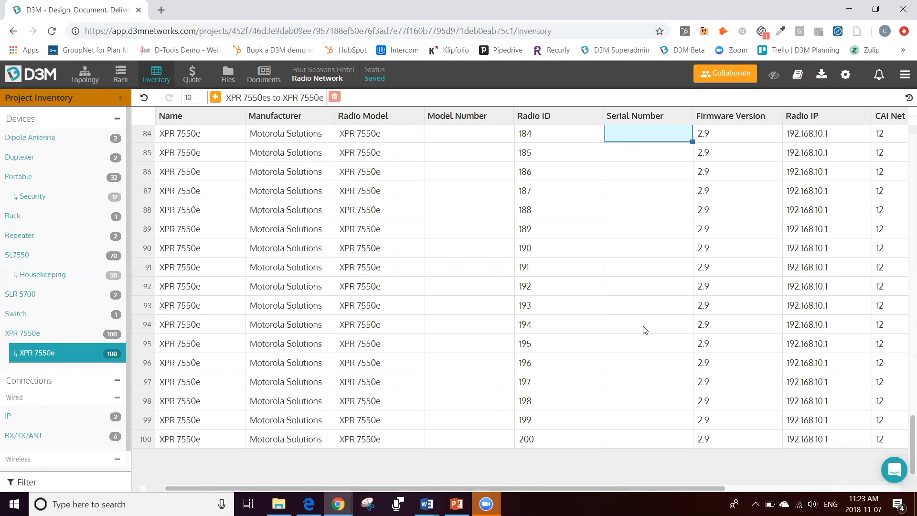
pyautogui.scroll(15, 660, 200)
pyautogui.scroll(14, 660, 200)
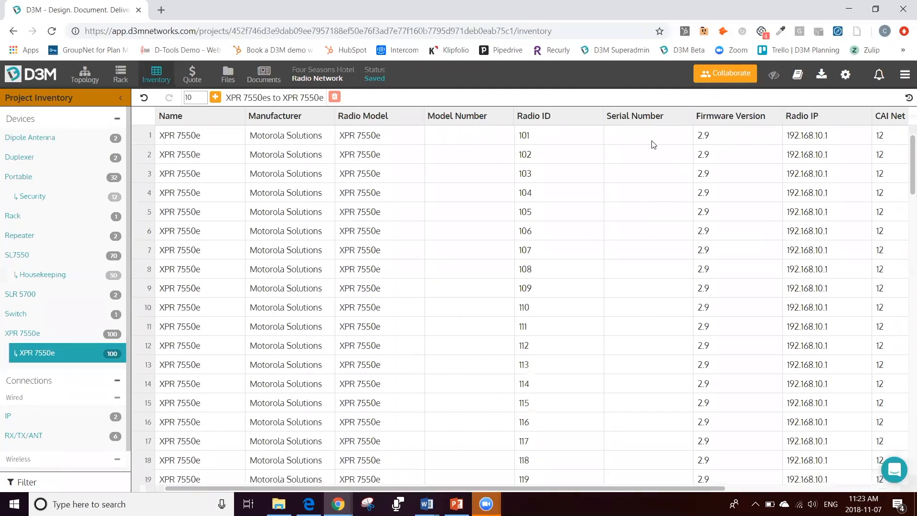
pyautogui.click(649, 143)
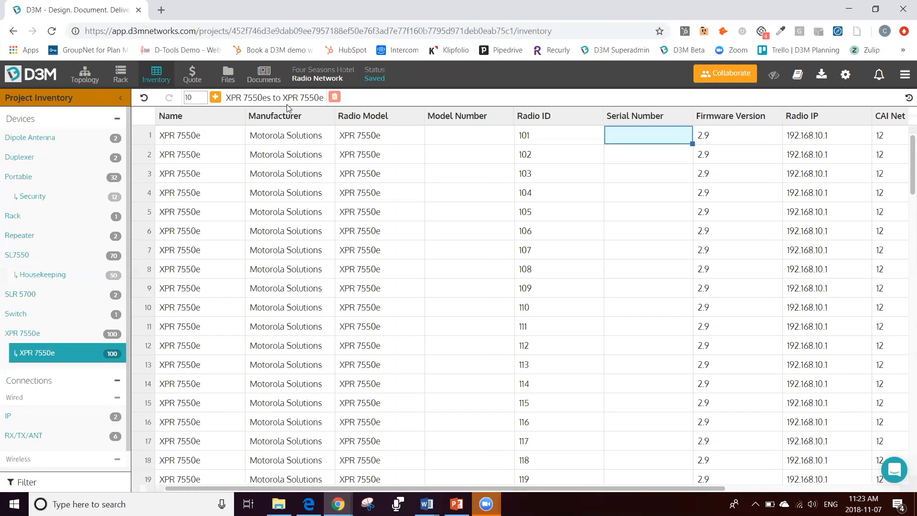
# Step: Review the topology diagram, the RX/TX/ANT wired connections in the project inventory and the rack layout
pyautogui.click(86, 81)
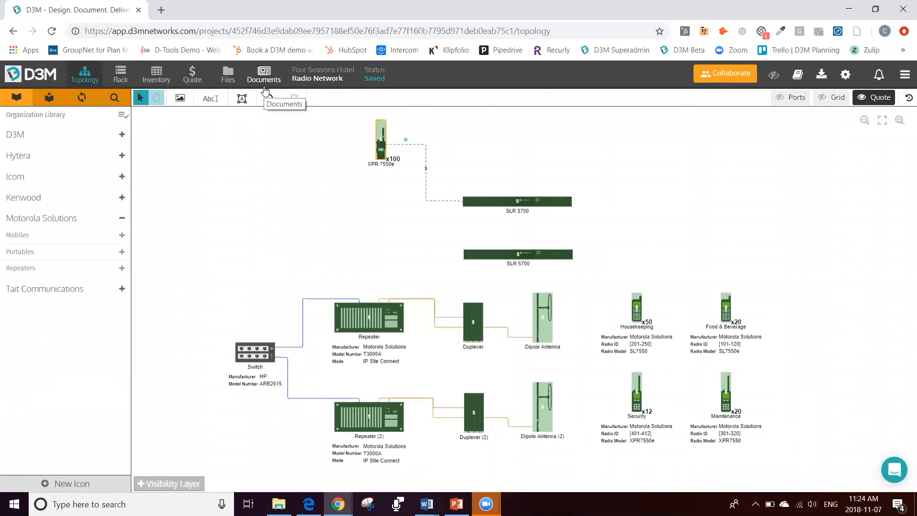
pyautogui.click(156, 83)
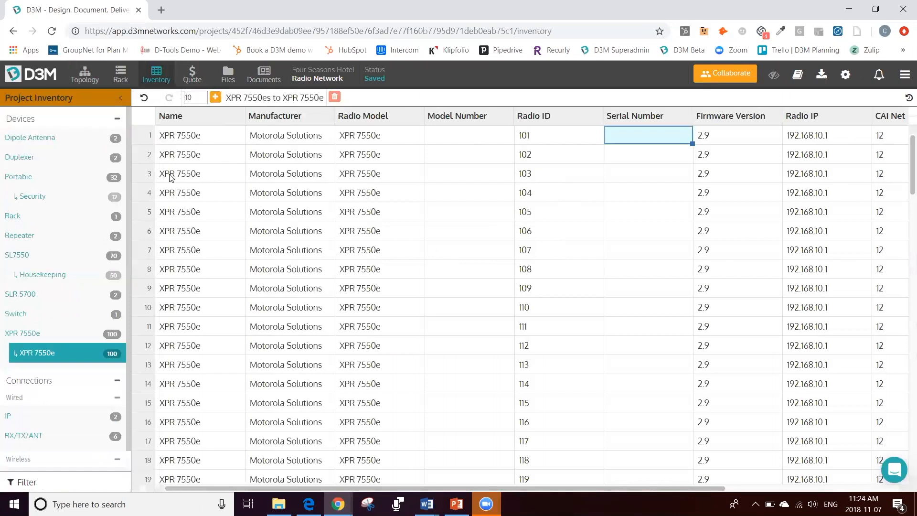
pyautogui.click(77, 125)
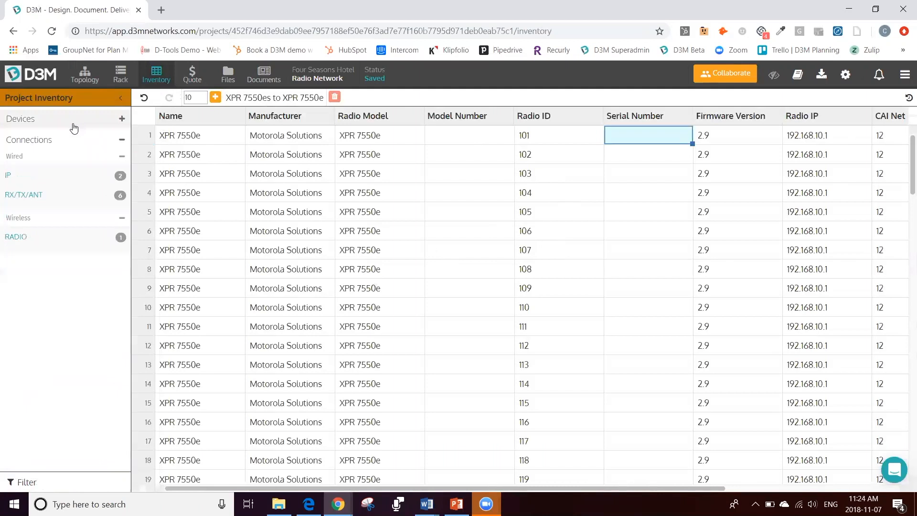
pyautogui.click(81, 195)
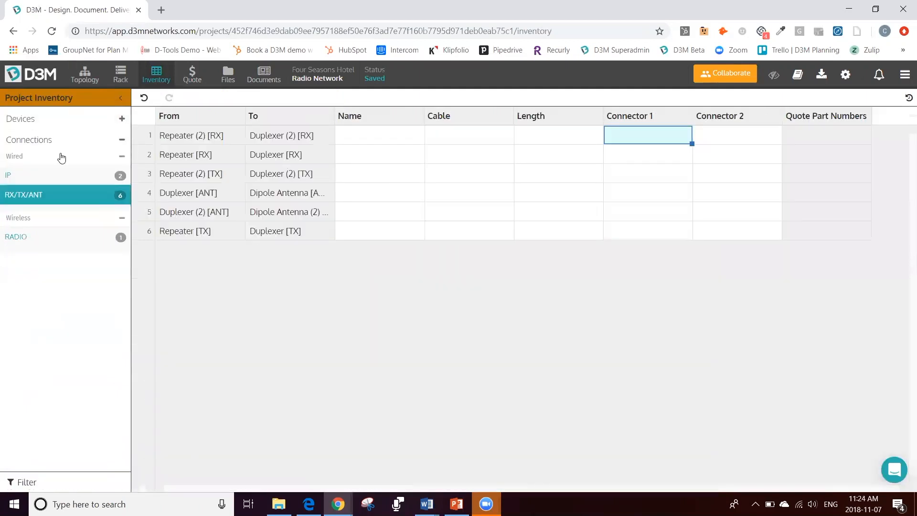
pyautogui.click(89, 128)
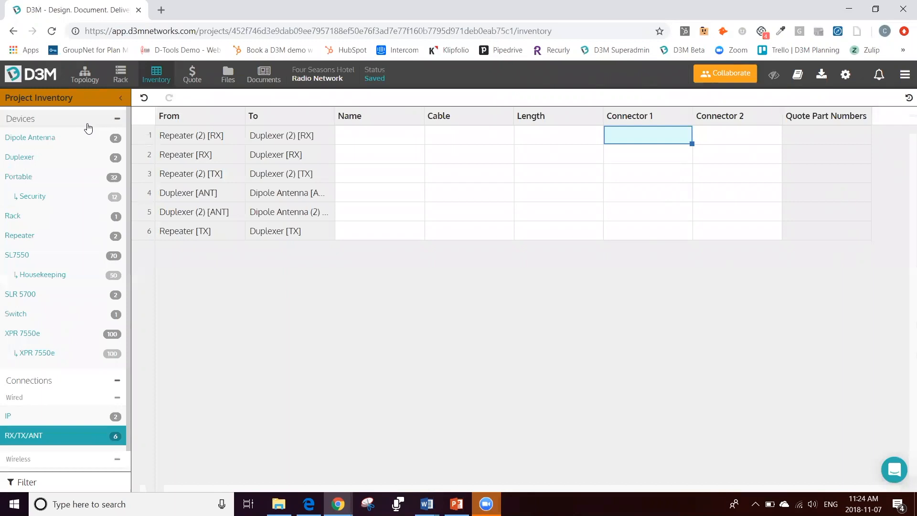
pyautogui.click(120, 73)
pyautogui.click(391, 285)
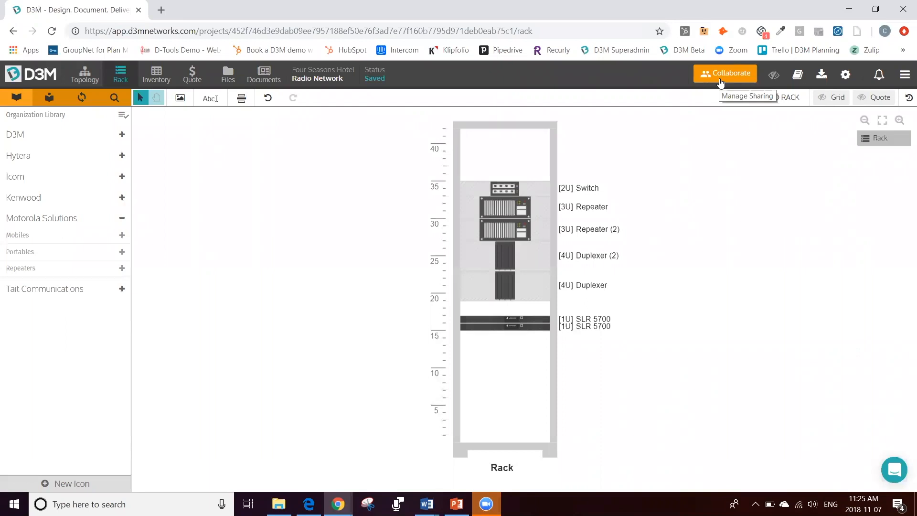
# Step: Return to the list of all projects and examine the Status and Office filter options
pyautogui.click(905, 74)
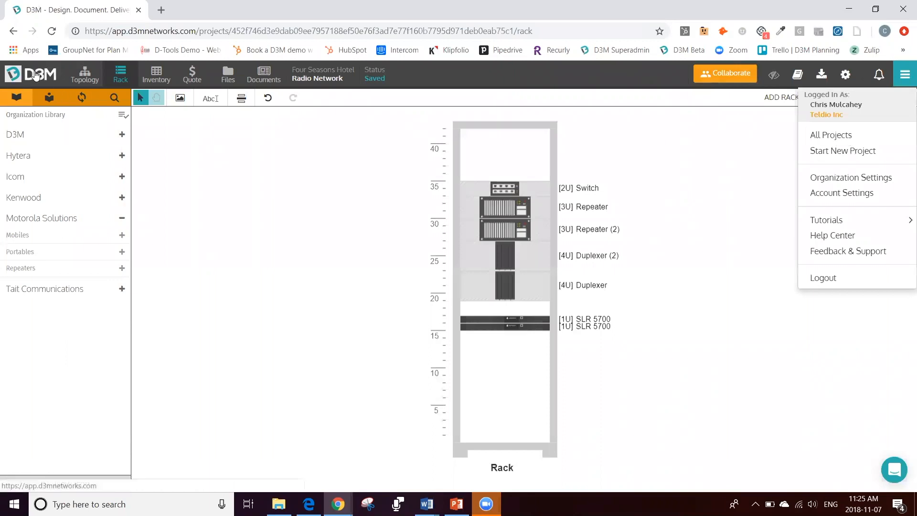
pyautogui.click(36, 75)
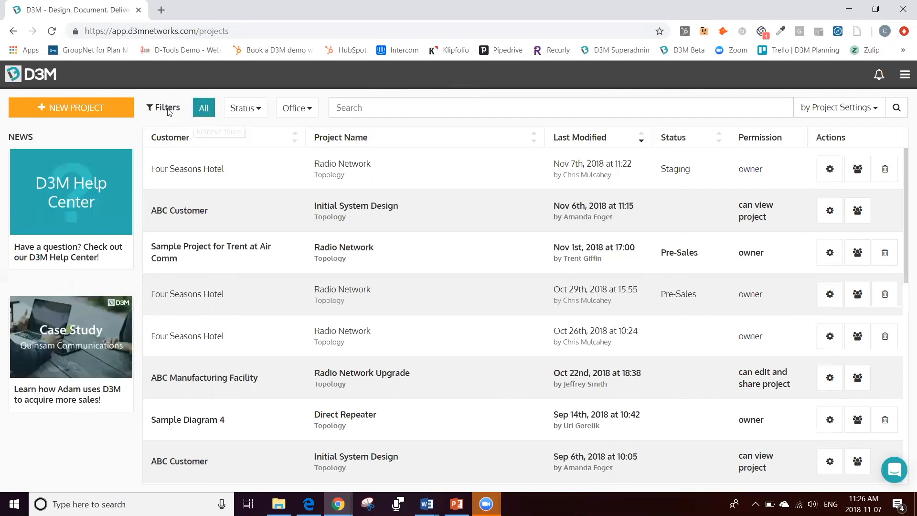
pyautogui.click(255, 109)
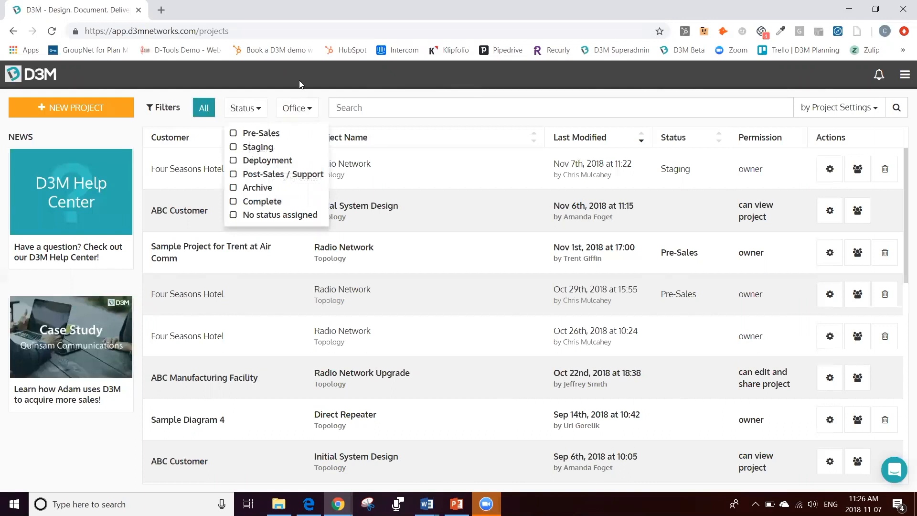
pyautogui.click(305, 111)
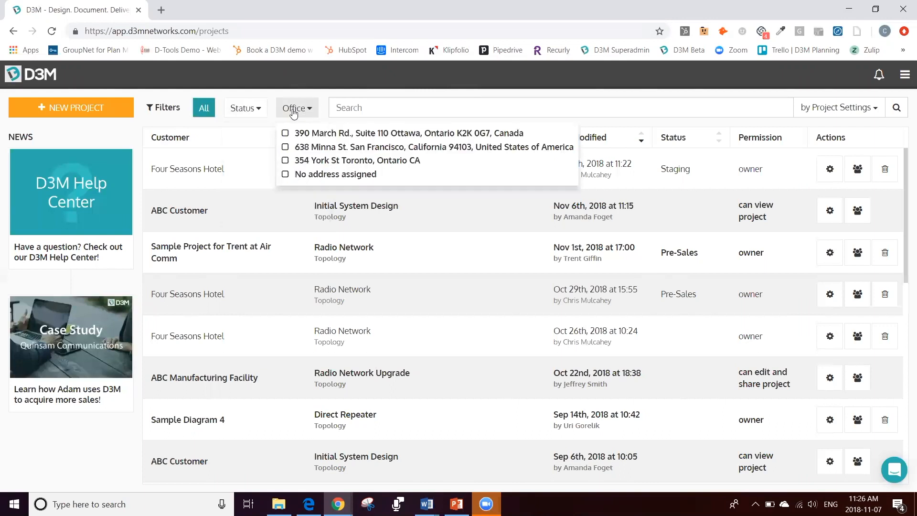
pyautogui.click(321, 91)
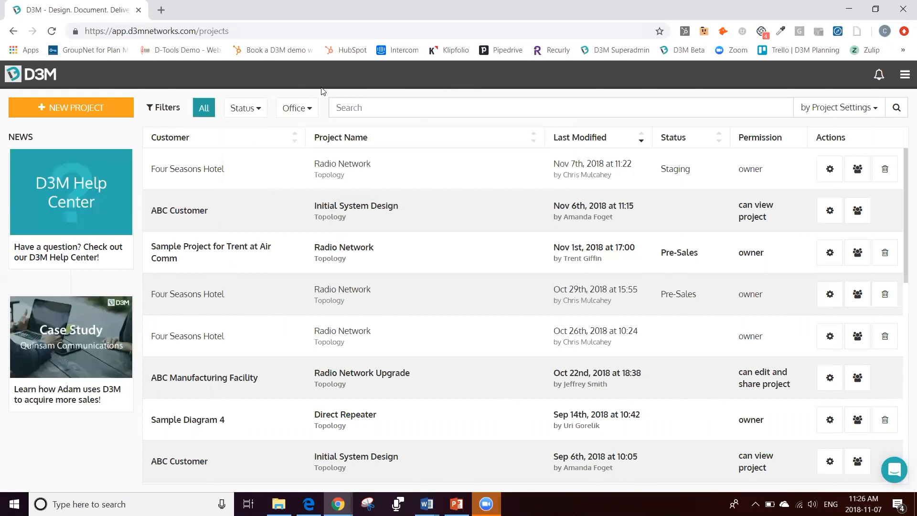
# Step: Search the projects for "four seasons" and view the project settings of the Radio Network project last modified Oct 26th, 2018
pyautogui.click(360, 106)
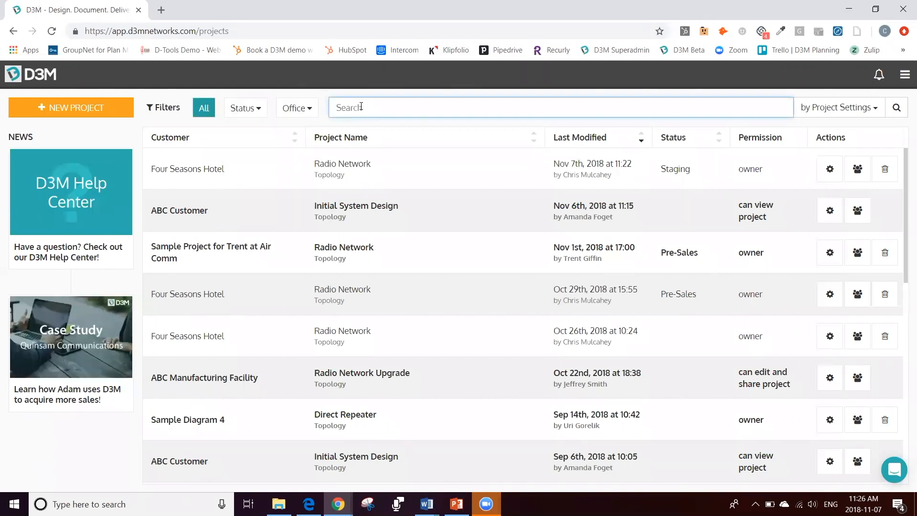
pyautogui.write('four seasons')
pyautogui.press('Return')
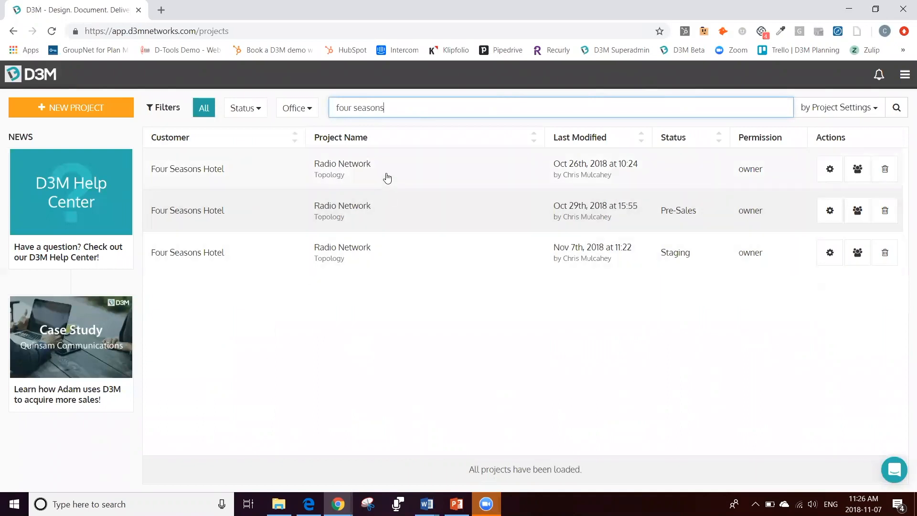
pyautogui.click(826, 171)
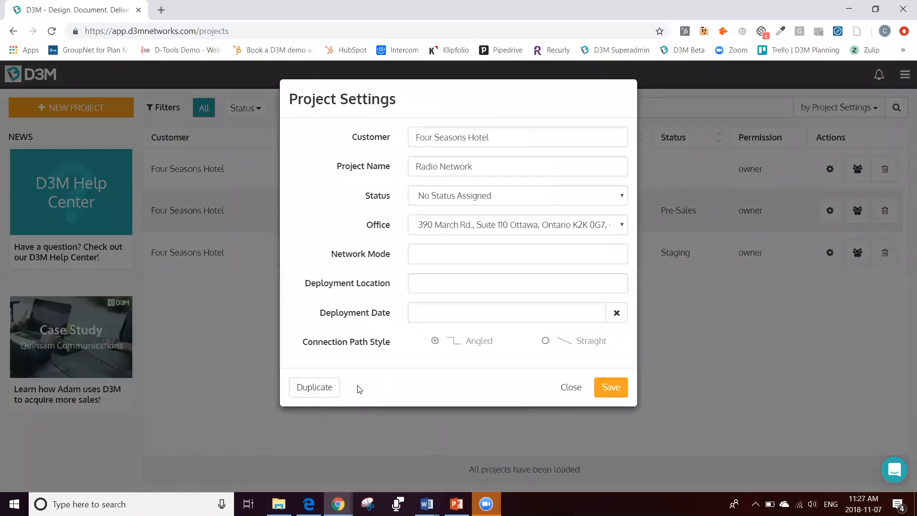
pyautogui.click(572, 389)
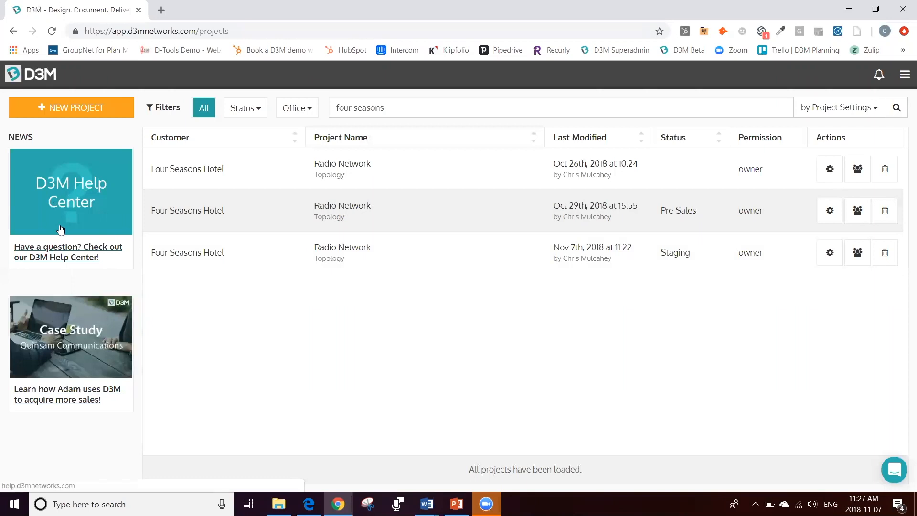
# Step: Examine the support chat and the available tutorial, help center and feedback options, leaving both closed
pyautogui.click(889, 473)
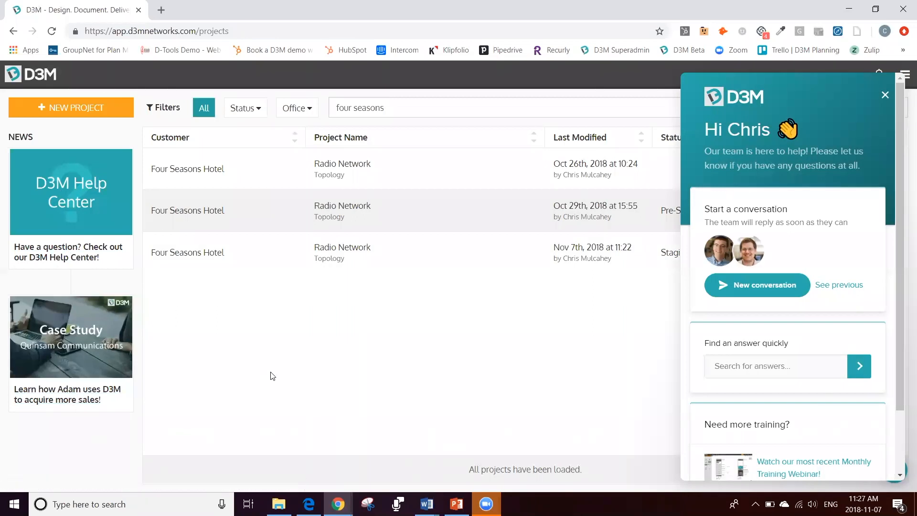
pyautogui.click(885, 95)
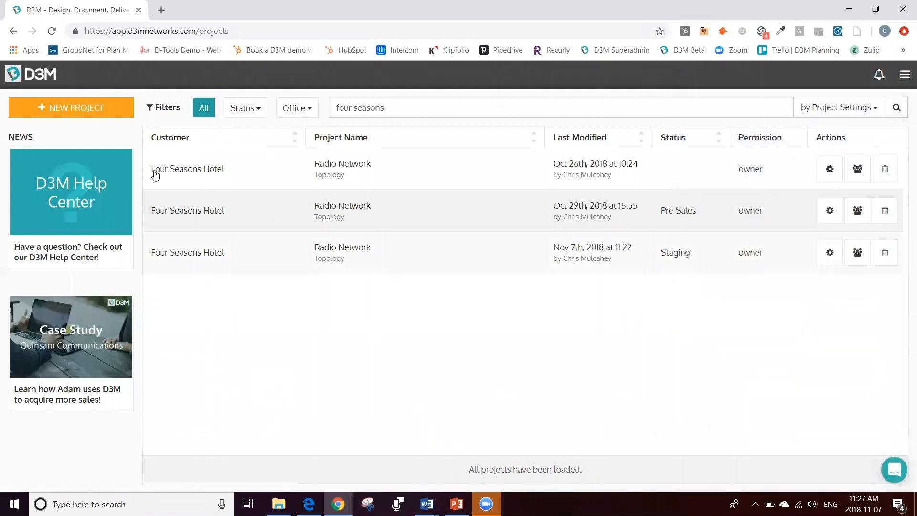
pyautogui.click(906, 75)
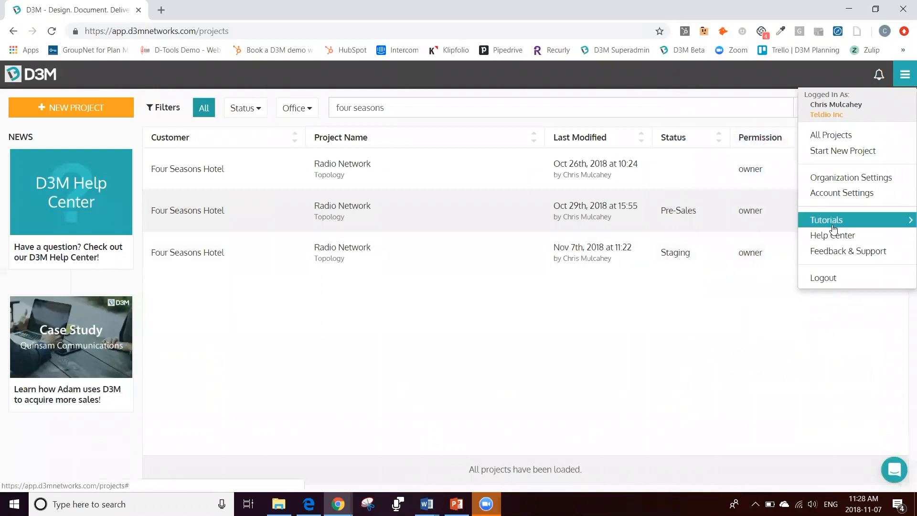
pyautogui.click(649, 336)
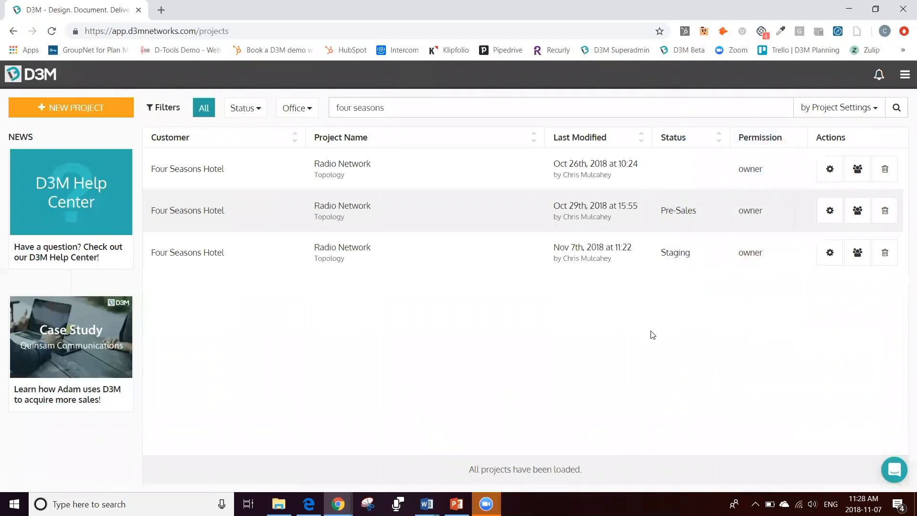